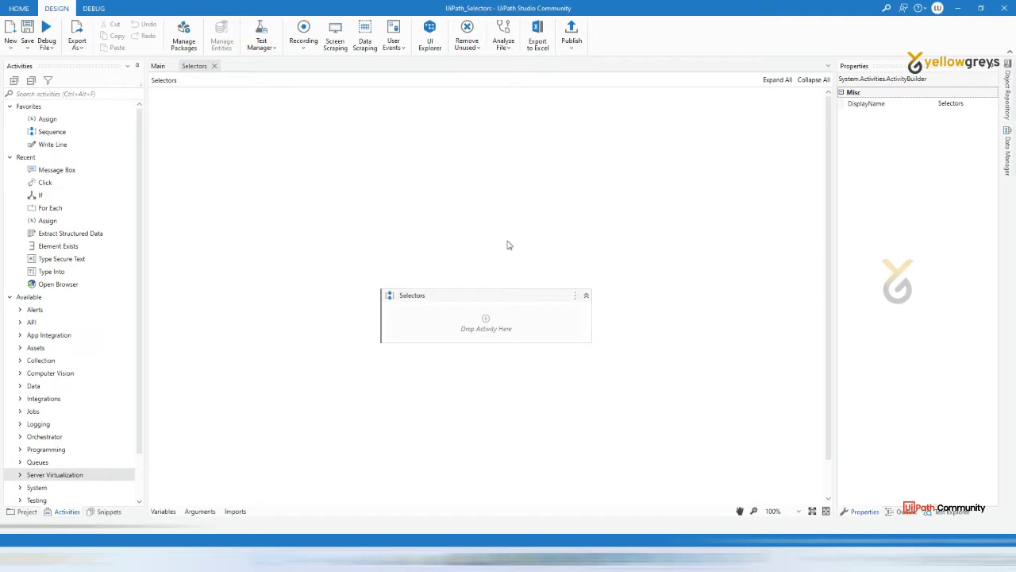
Step: Switch to the amazon.in page in Chrome and inspect its HTML in the developer tools, closing them when done
mouse_move(551, 559)
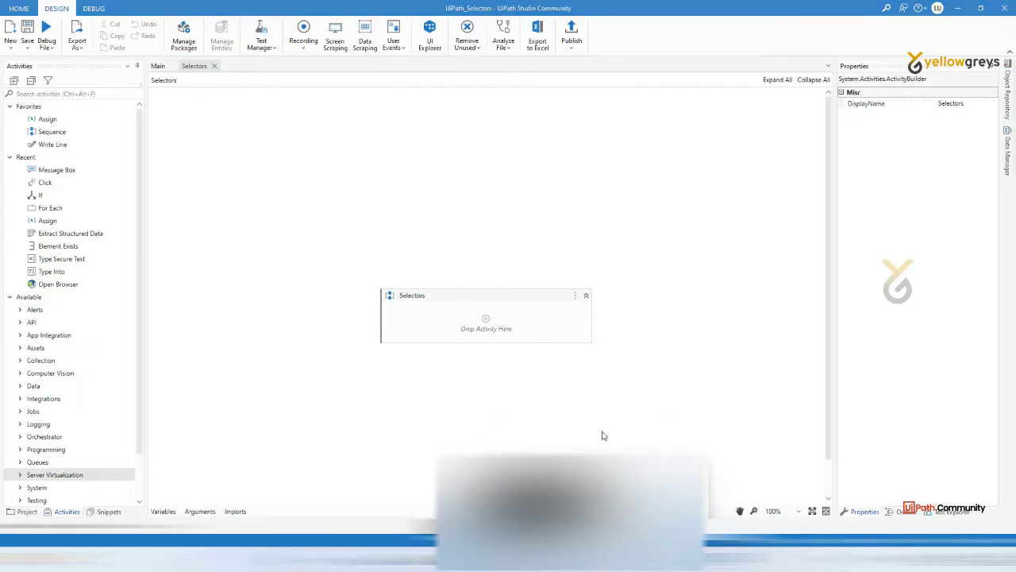
click(576, 372)
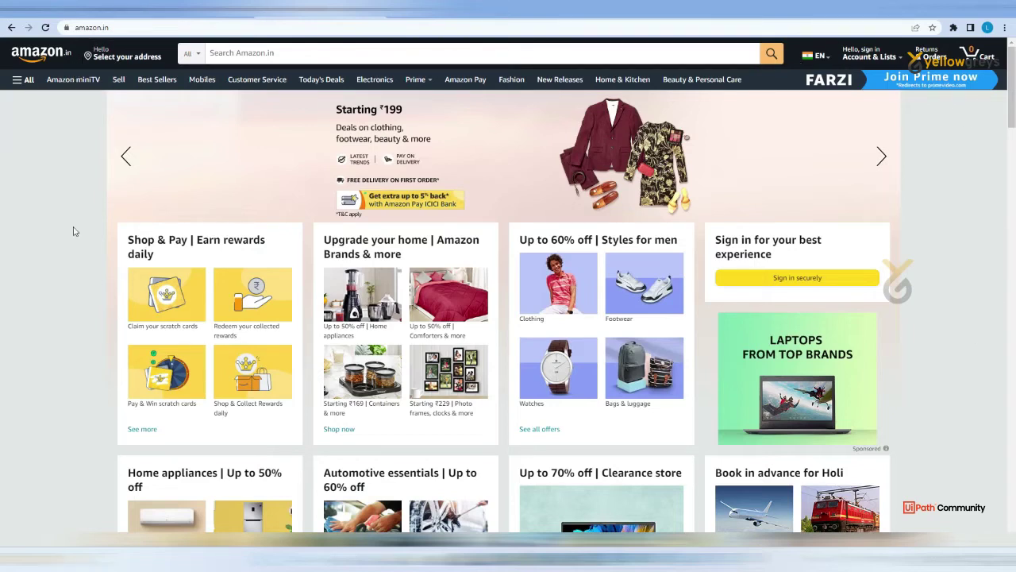
click(263, 52)
click(962, 149)
right_click(45, 186)
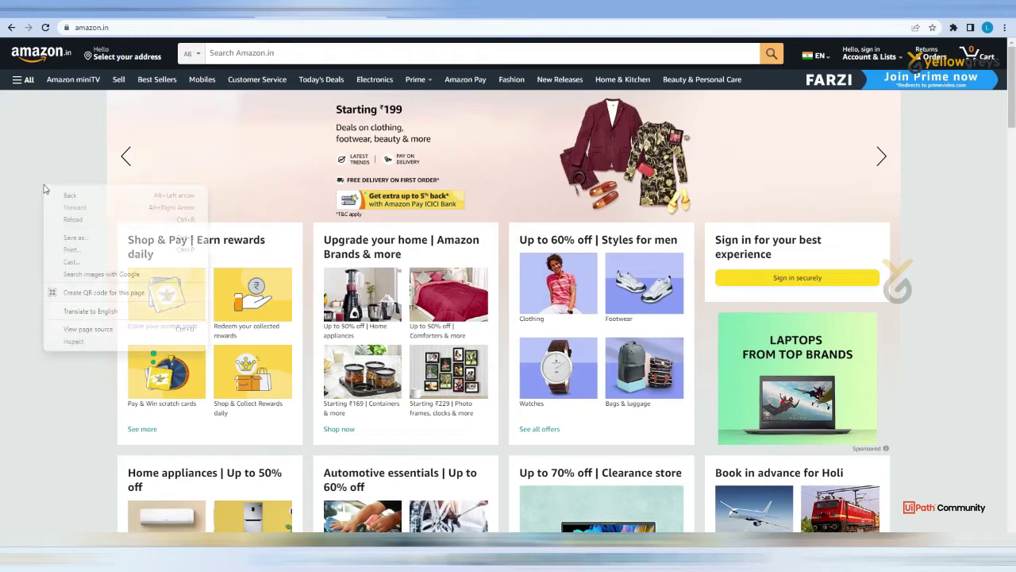
click(100, 341)
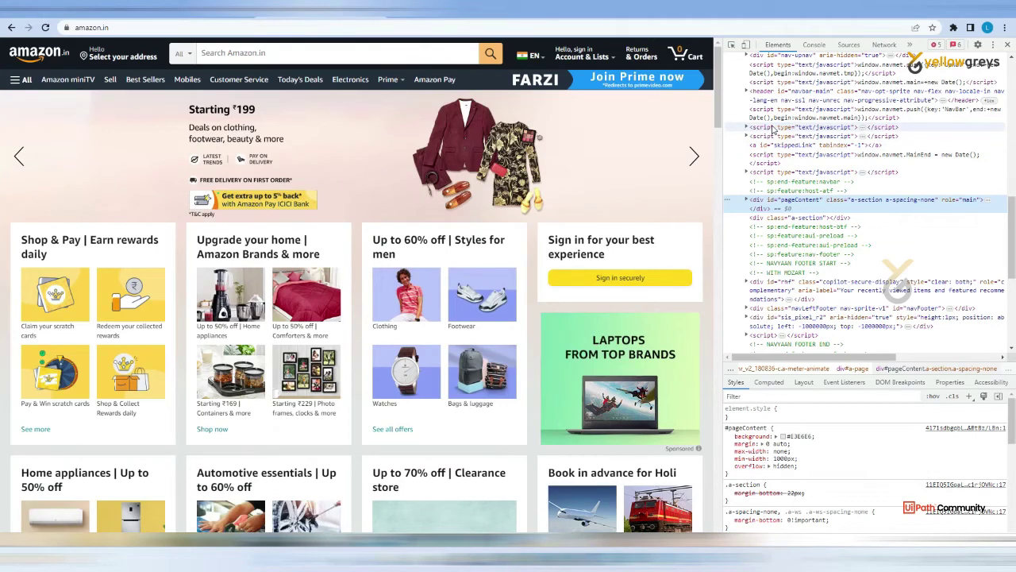
click(1007, 45)
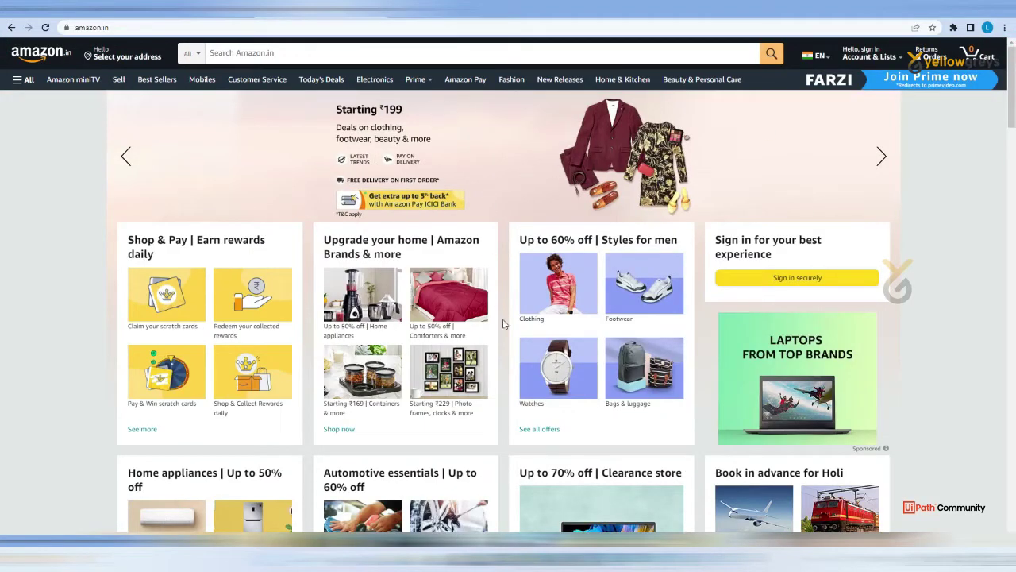
Step: Switch back to UiPath Studio, search the activities for "Ui Au" and expand the UI Automation Browser category
mouse_move(656, 524)
click(647, 492)
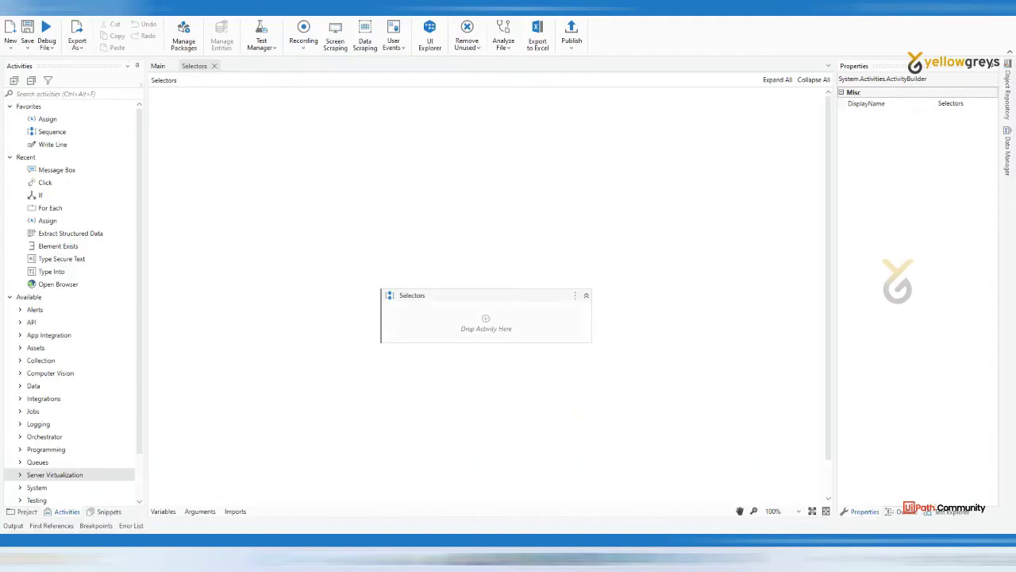
click(108, 96)
text(Ui Au)
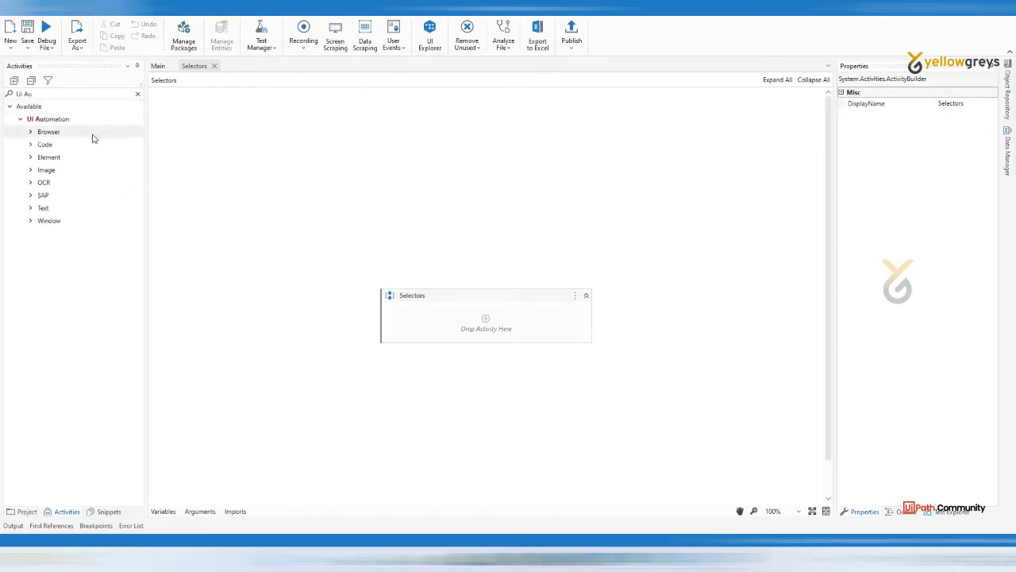
click(30, 131)
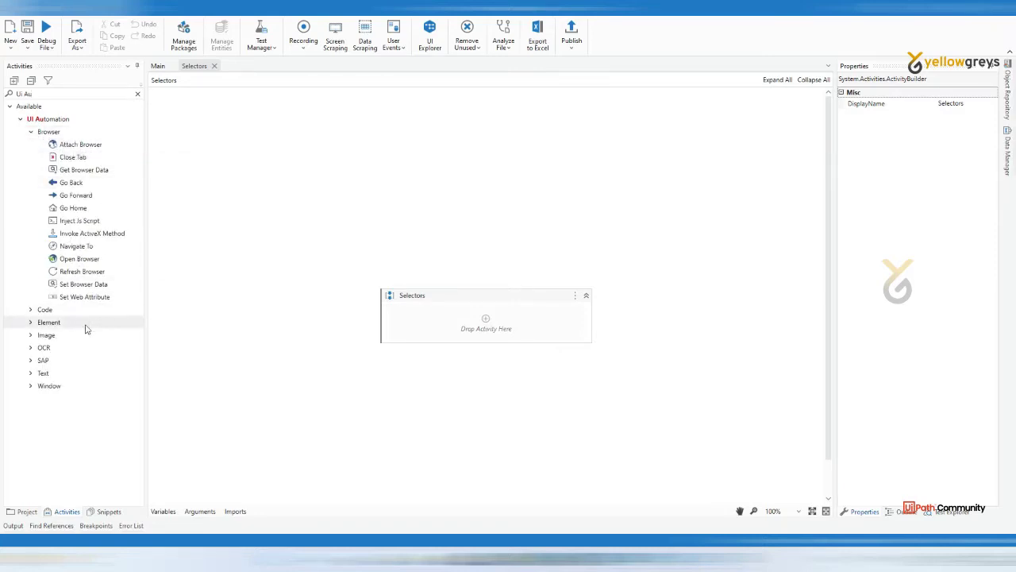
Step: Turn on the display of modern activities in the activities list
click(47, 79)
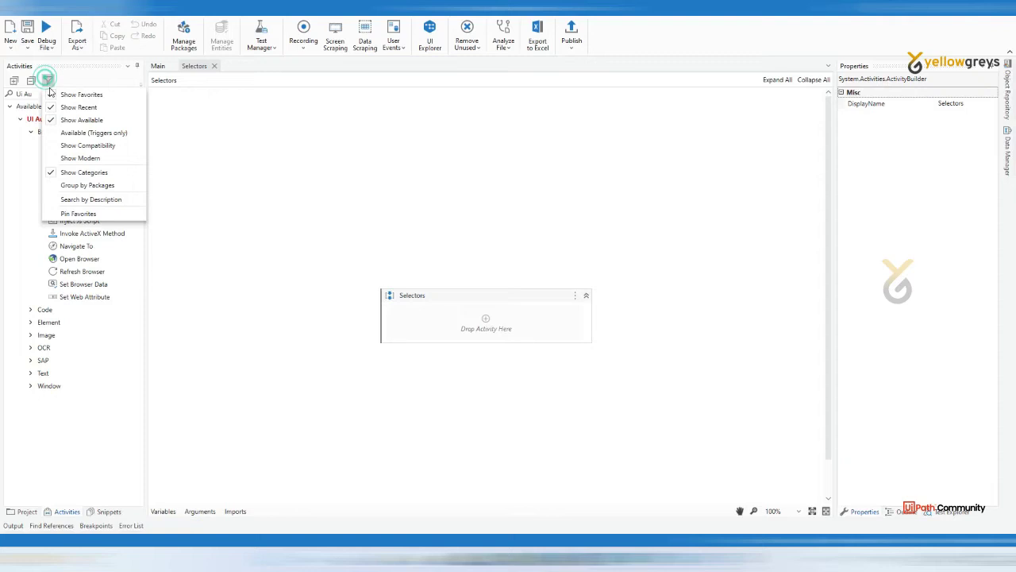
click(80, 158)
click(101, 296)
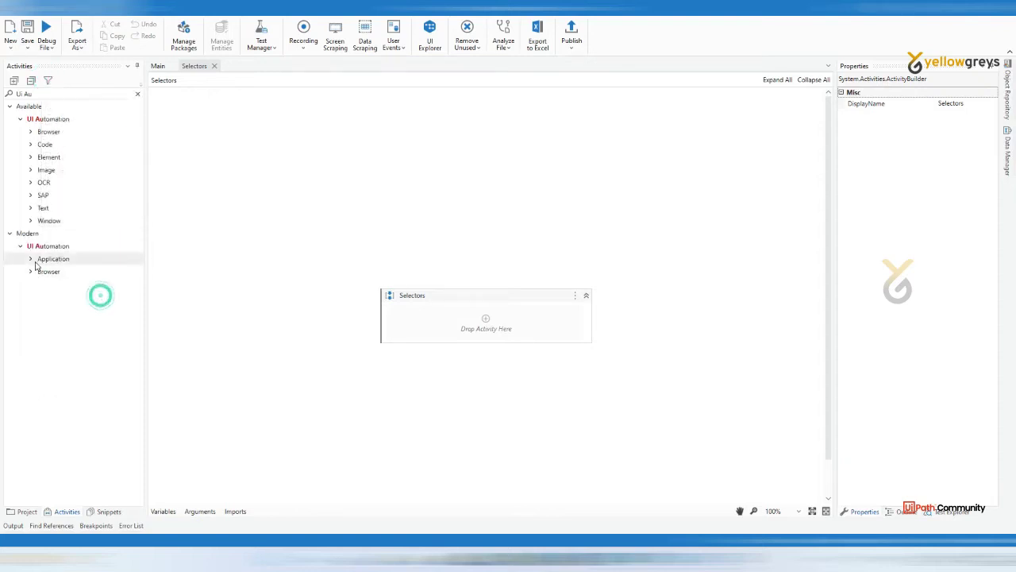
Step: Add a modern Click activity to the Selectors sequence and try to indicate its target on screen
click(31, 259)
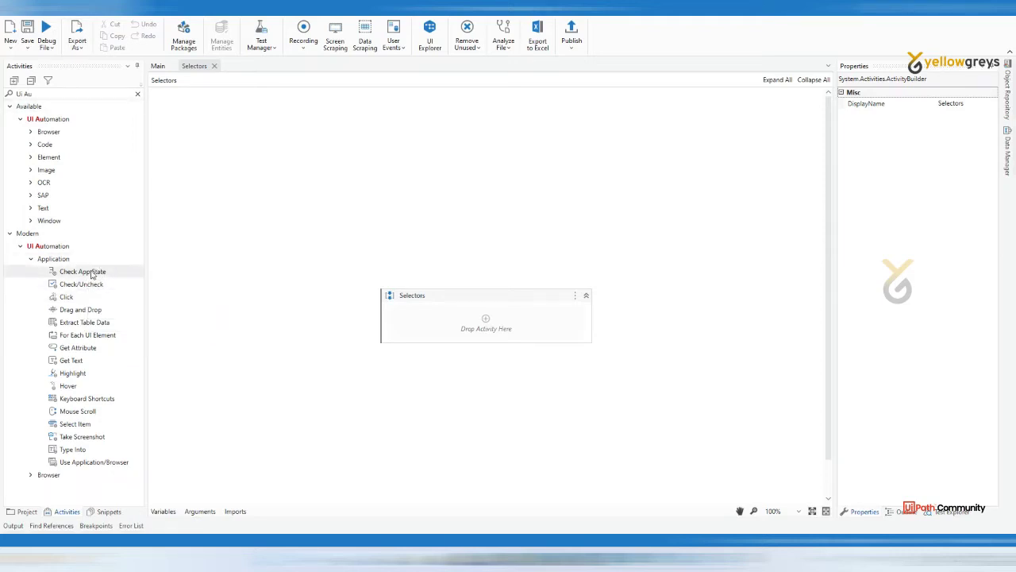
drag(71, 295, 512, 319)
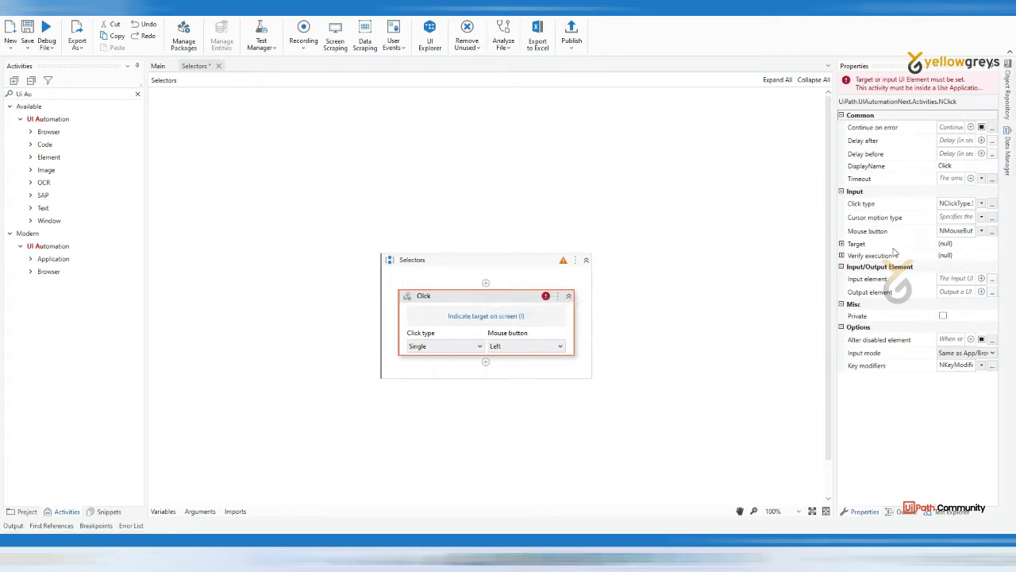
click(844, 246)
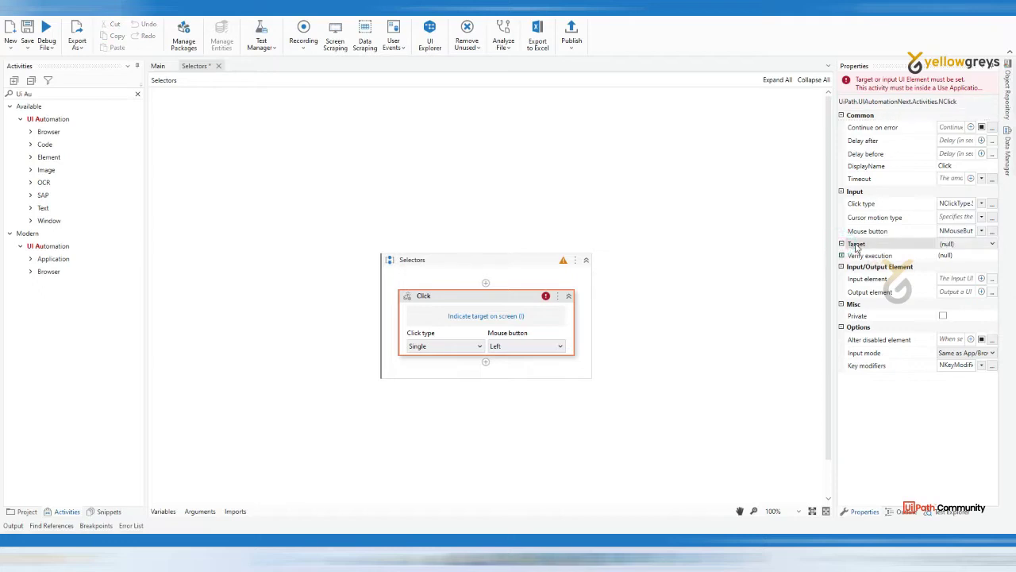
click(489, 318)
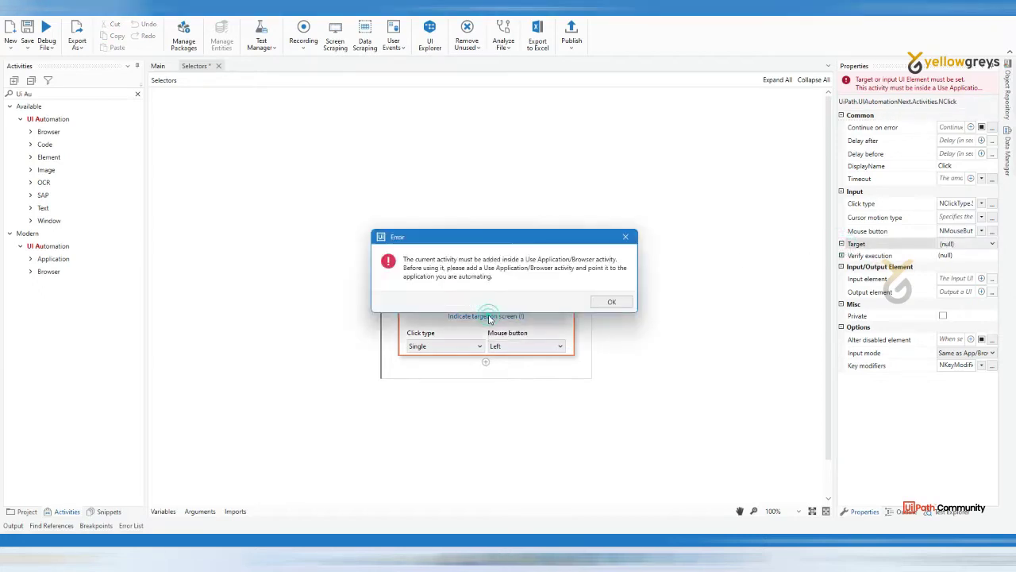
click(605, 306)
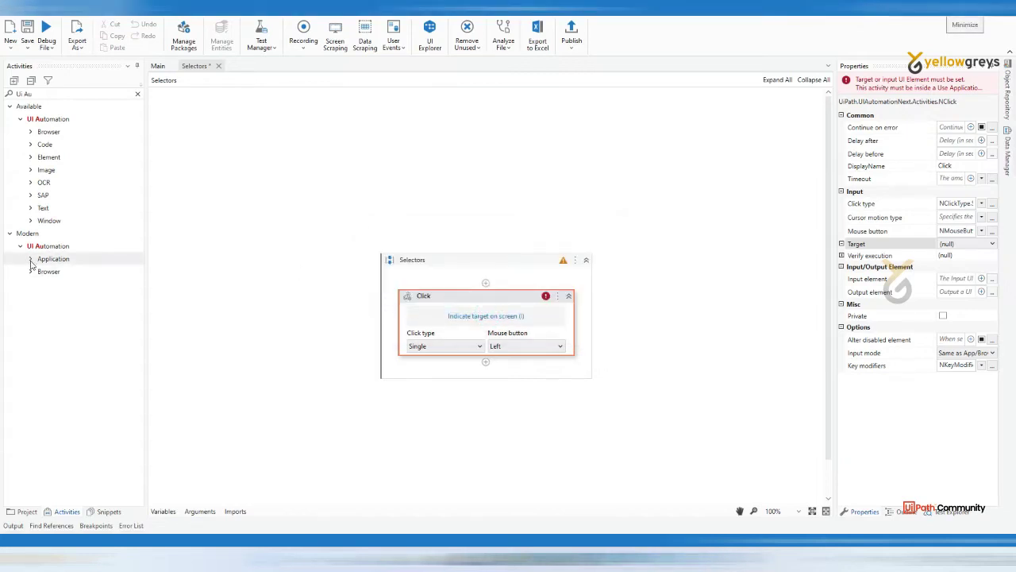
Step: Add a Use Application/Browser activity above the Click activity and move Click into its Do block
click(30, 259)
drag(91, 462, 464, 283)
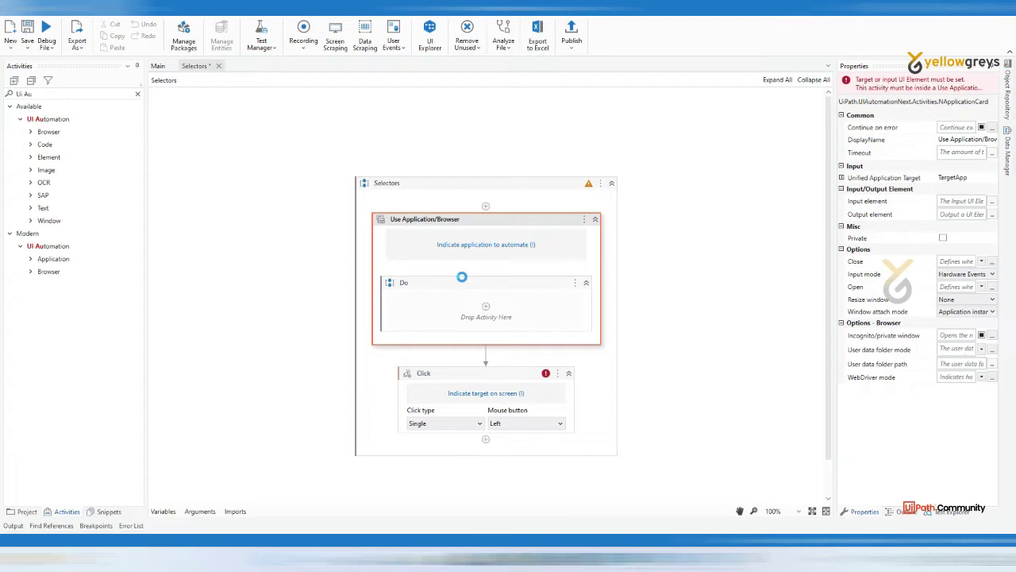
click(450, 375)
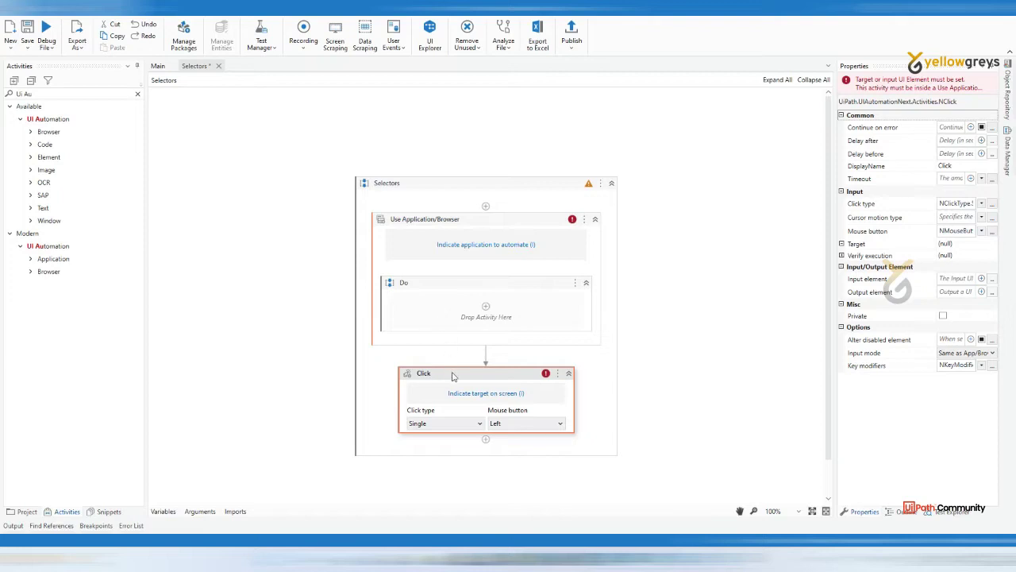
drag(453, 377, 456, 316)
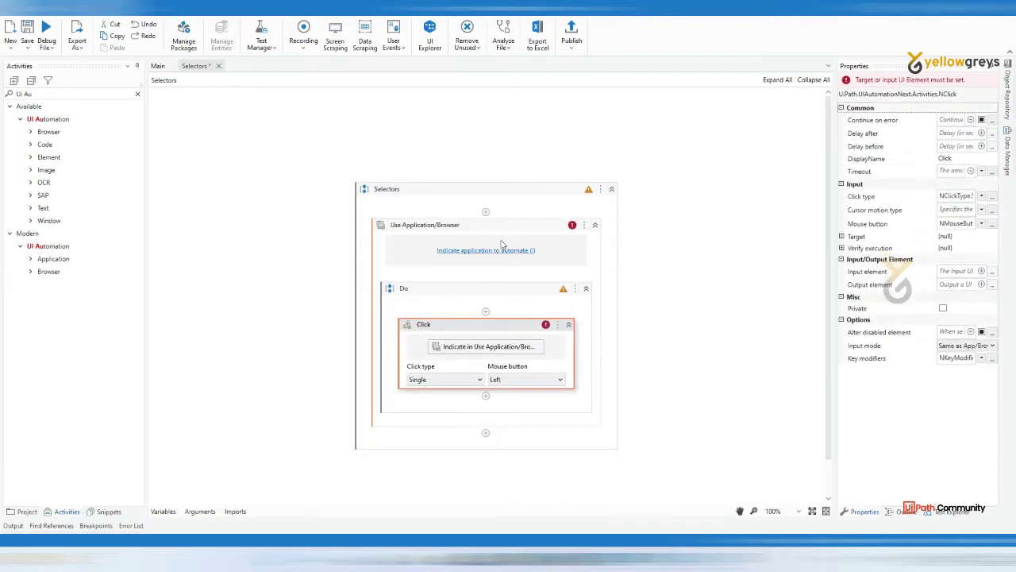
Step: Indicate the amazon.in page in Chrome as the application to automate
click(479, 251)
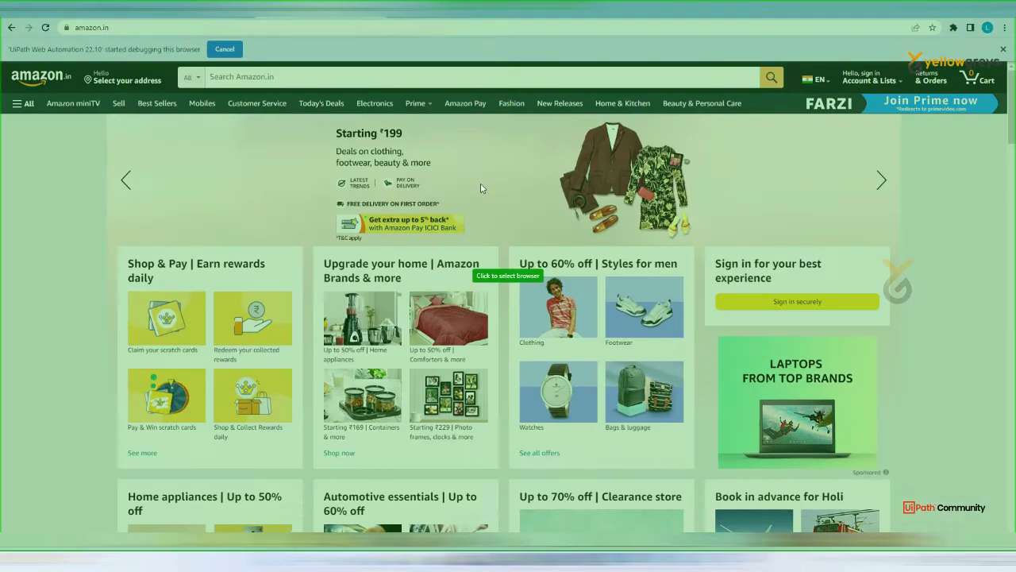
click(481, 189)
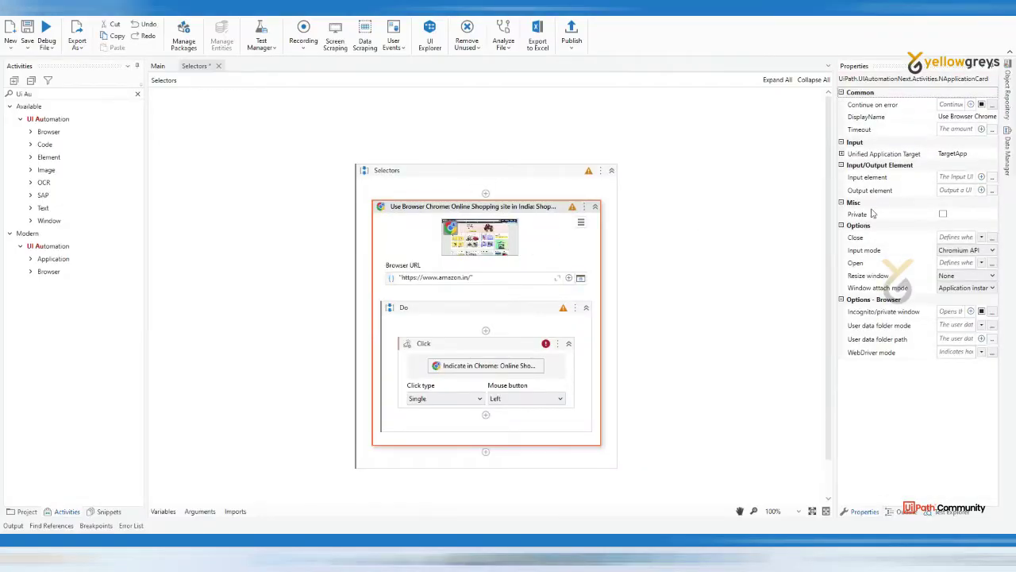
Step: Examine the full selector of the Use Browser activity's application target in the Selector Editor, leaving it unedited
click(842, 154)
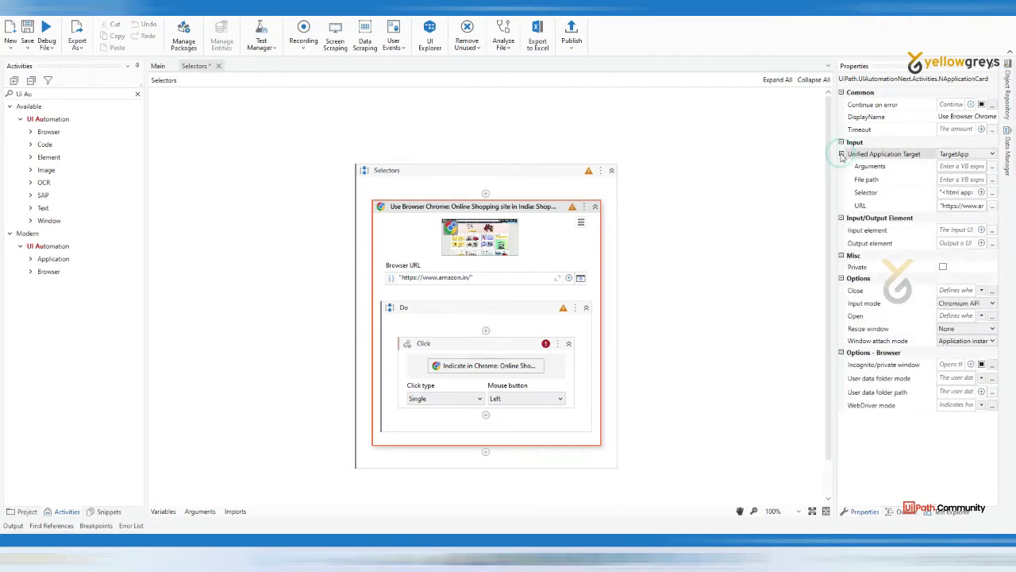
click(992, 192)
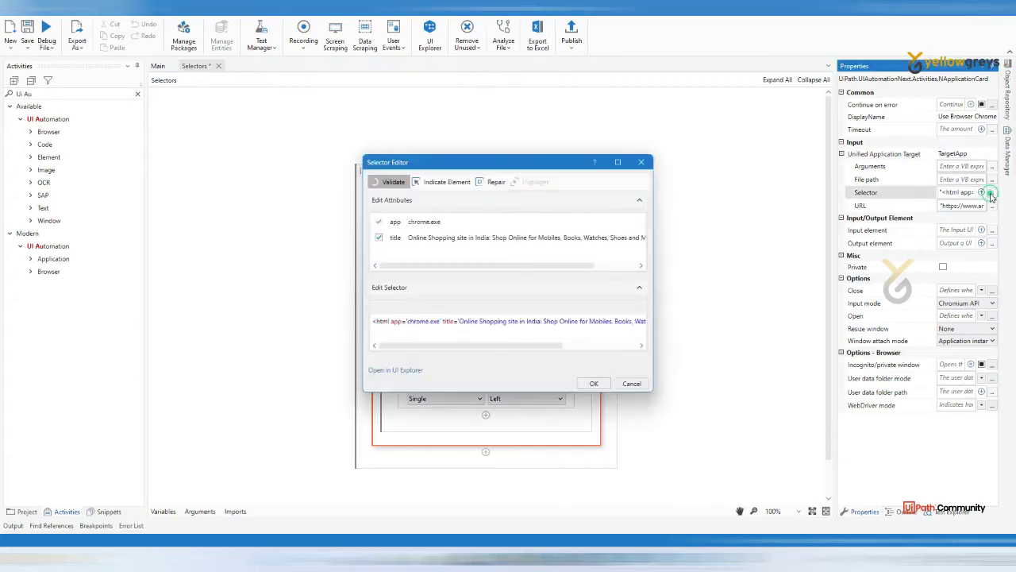
drag(567, 170, 387, 83)
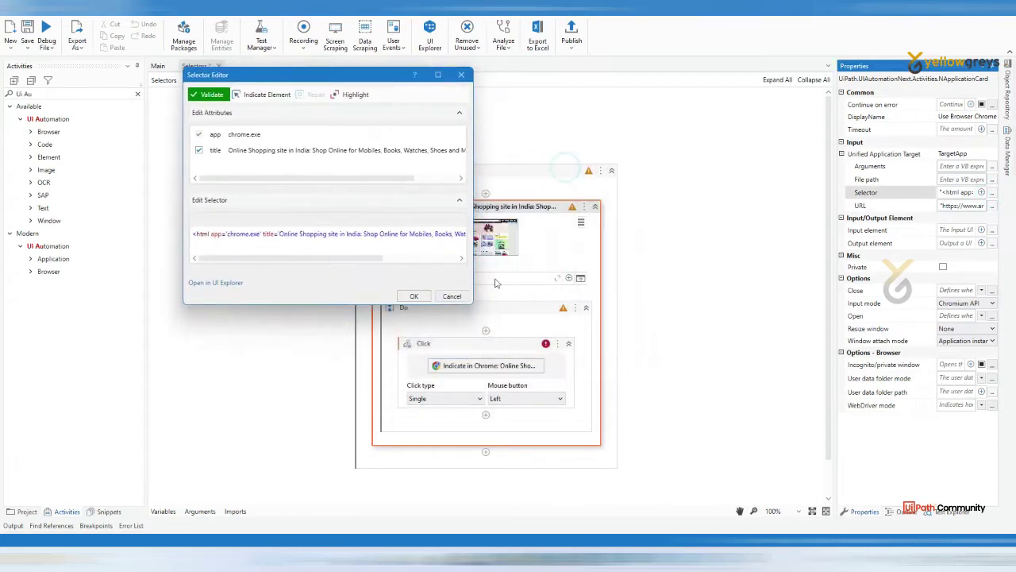
drag(470, 305, 660, 304)
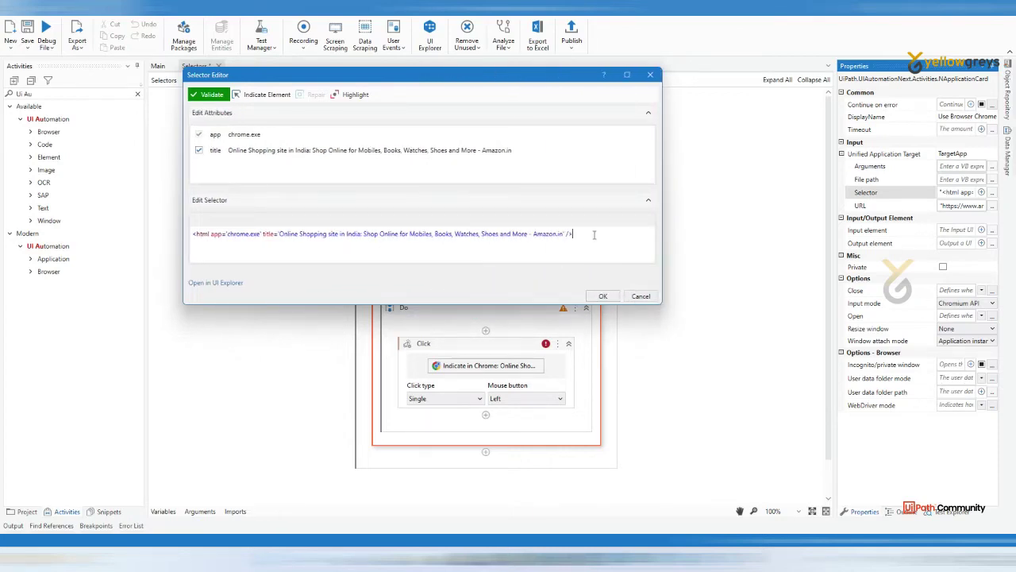
drag(594, 235, 177, 238)
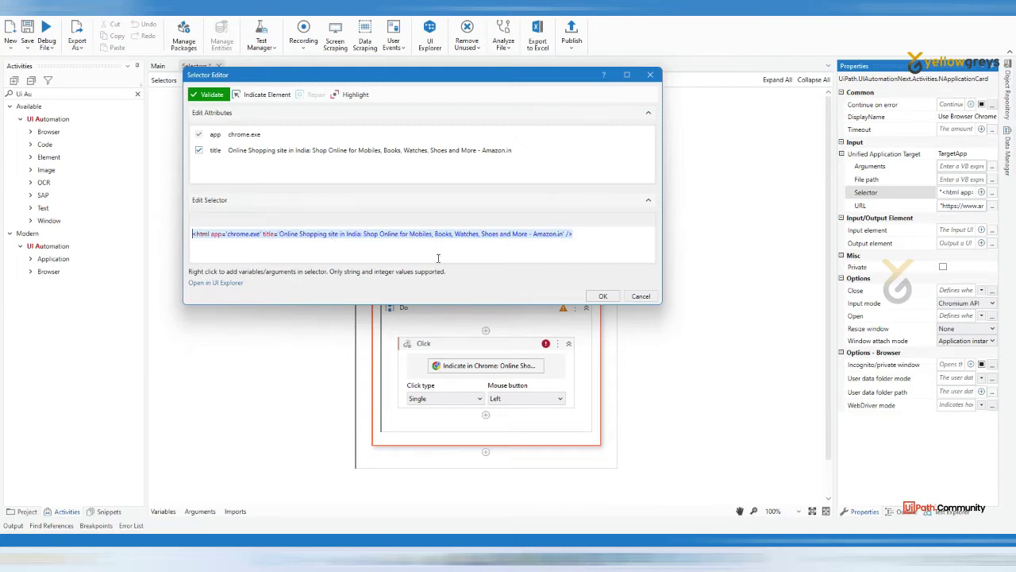
click(640, 296)
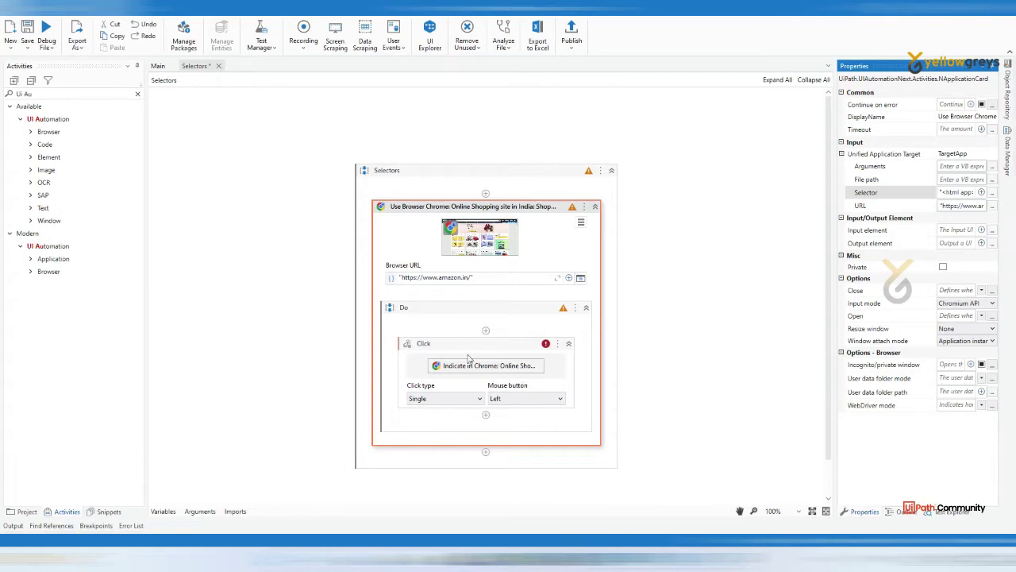
Step: Indicate the Amazon search button as the Click activity's target and confirm the selection
click(447, 345)
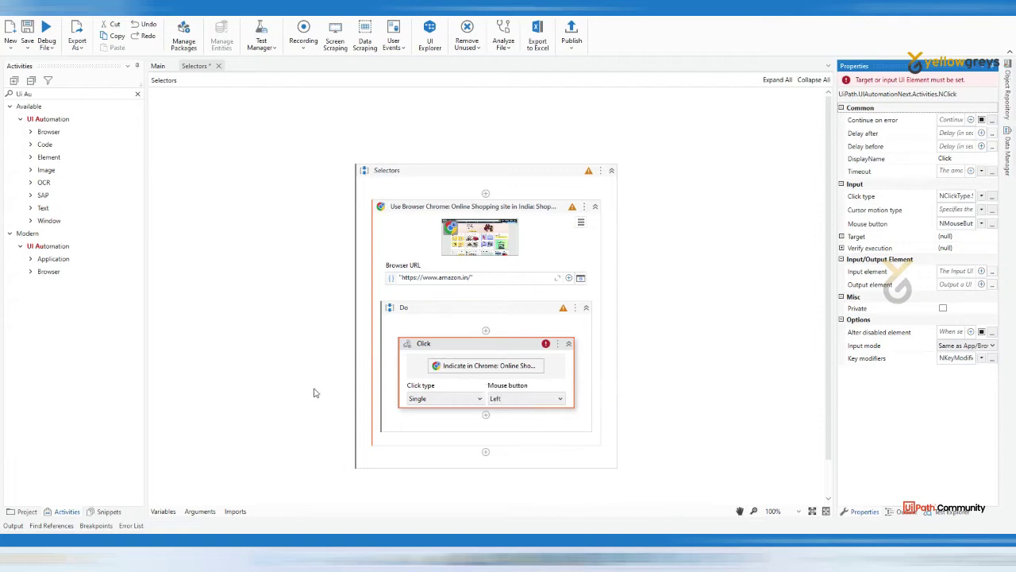
click(457, 365)
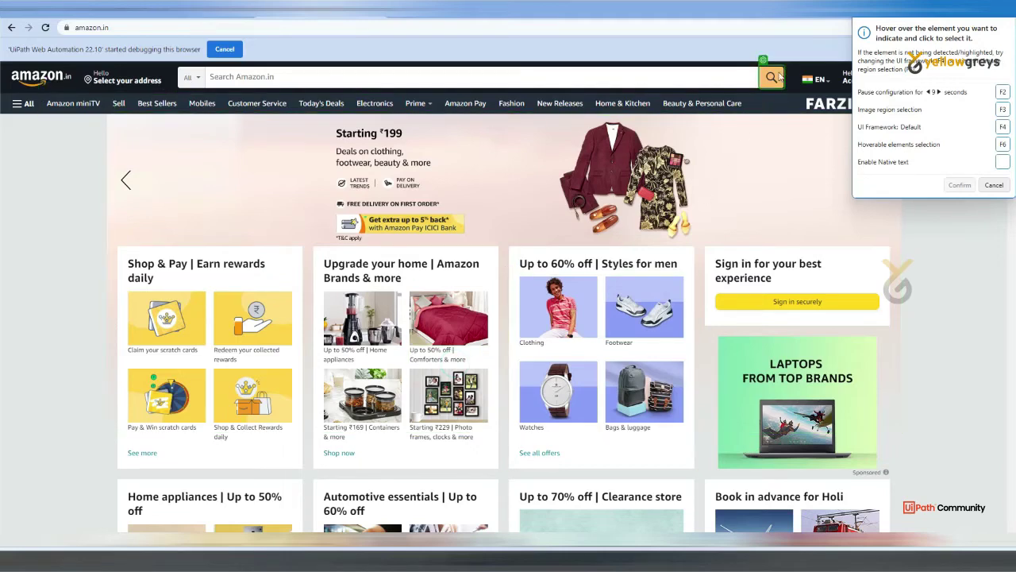
click(780, 77)
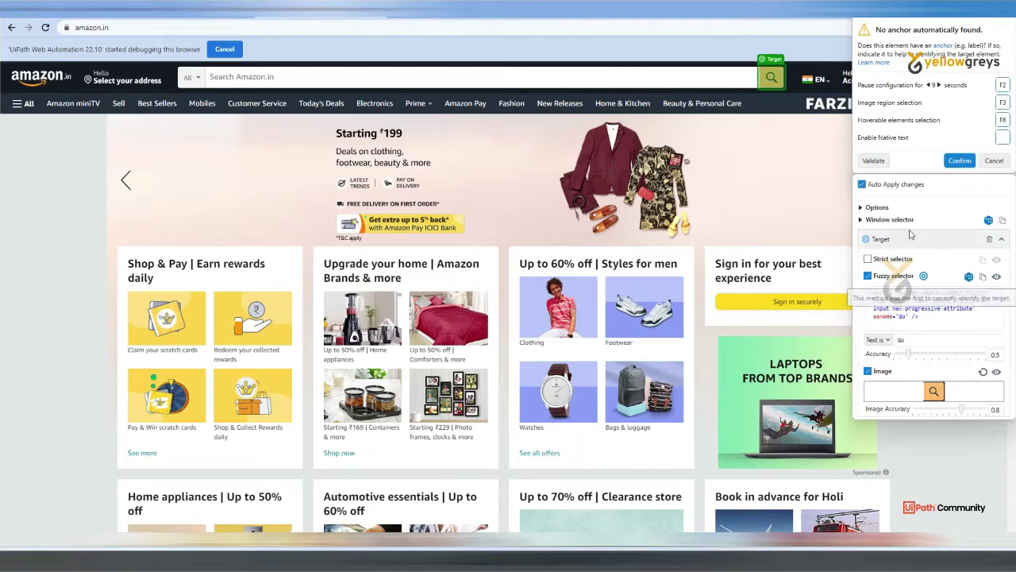
click(961, 163)
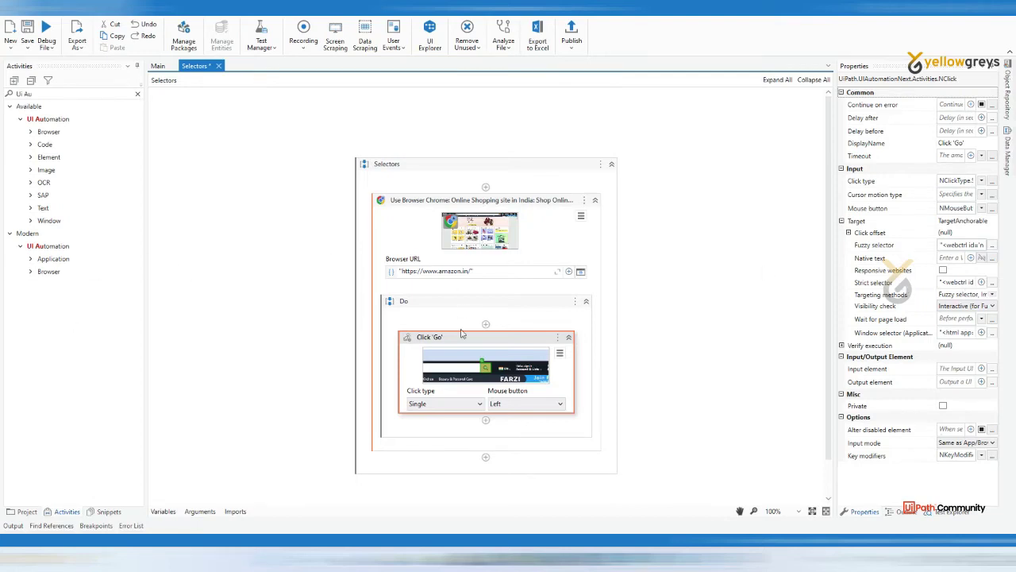
Step: Add a Get Text activity below the Click activity and indicate the Beauty & Personal Care link as its target
click(30, 259)
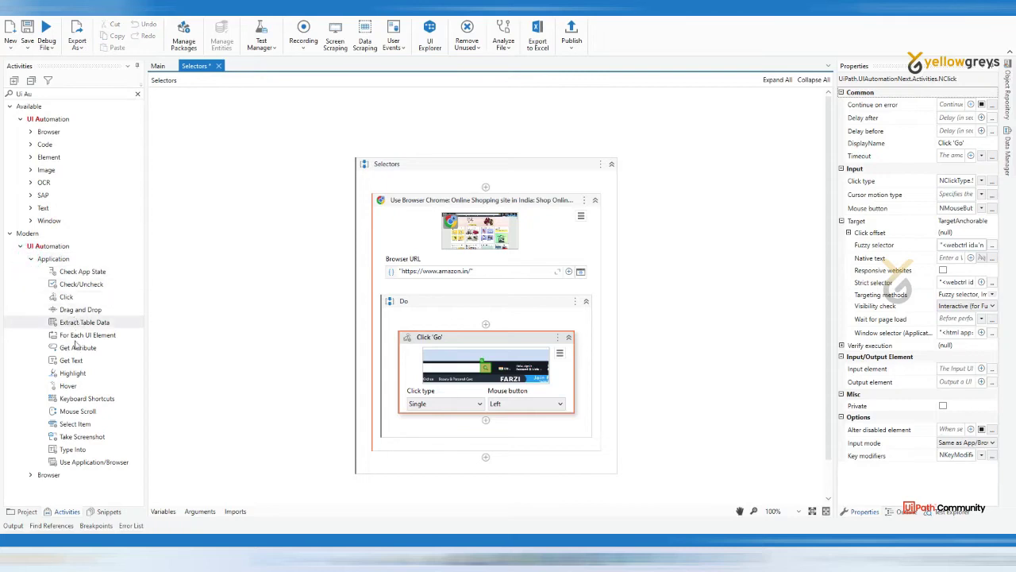
drag(71, 361, 480, 425)
click(479, 412)
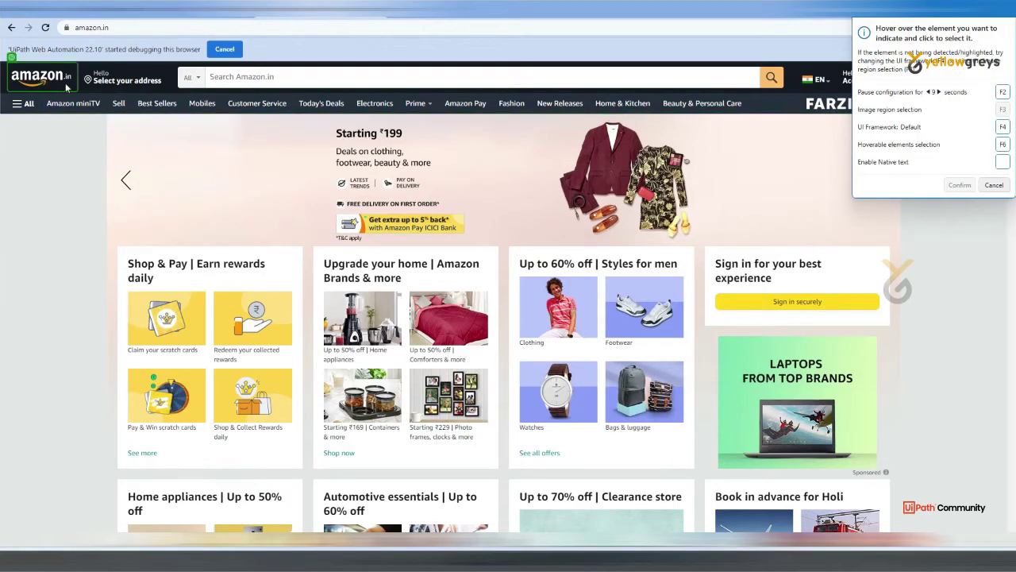
click(709, 113)
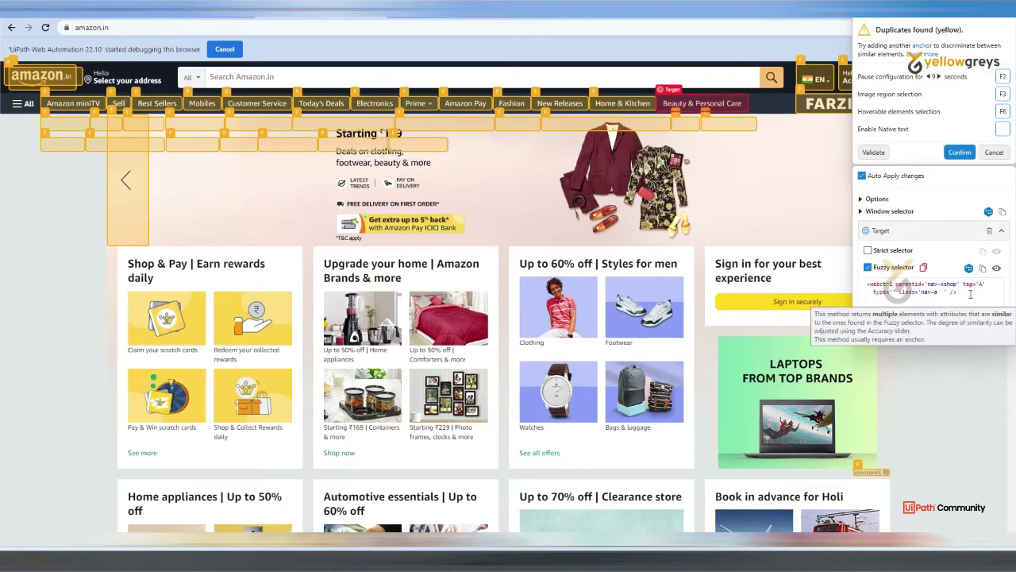
Step: Examine the fuzzy selector of the Beauty & Personal Care target and the window selector, including its title attribute
click(953, 292)
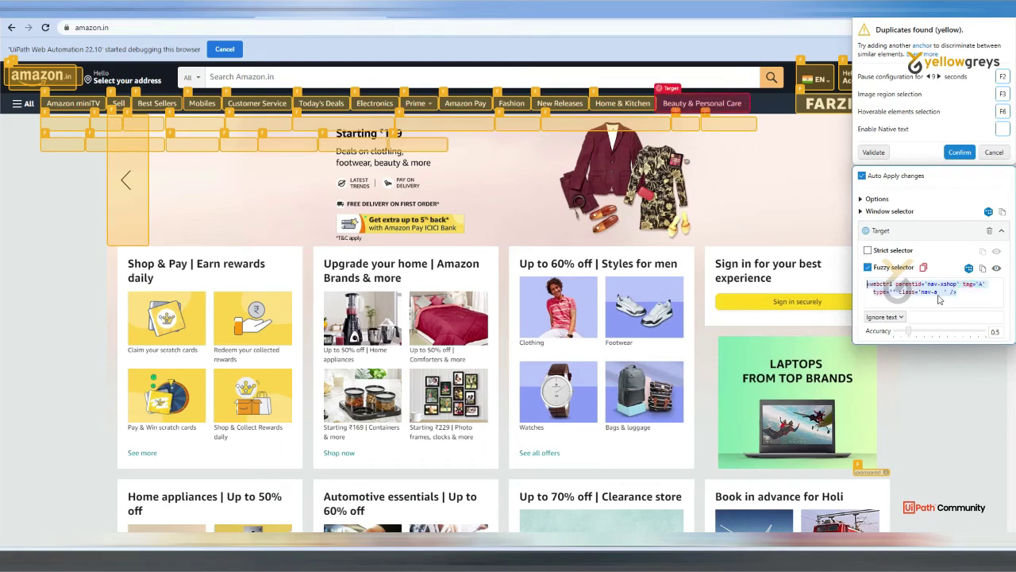
click(861, 212)
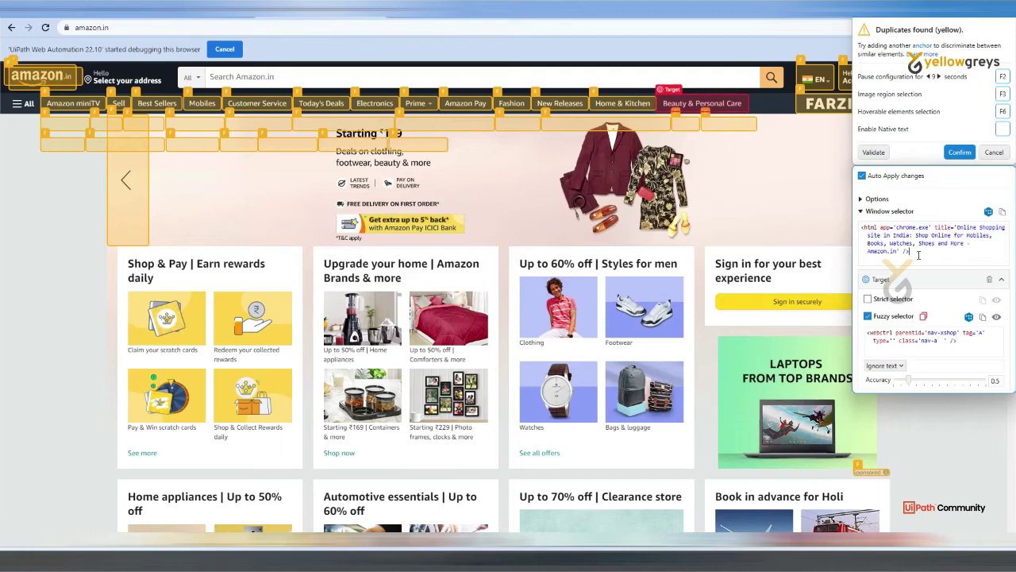
drag(913, 253, 851, 234)
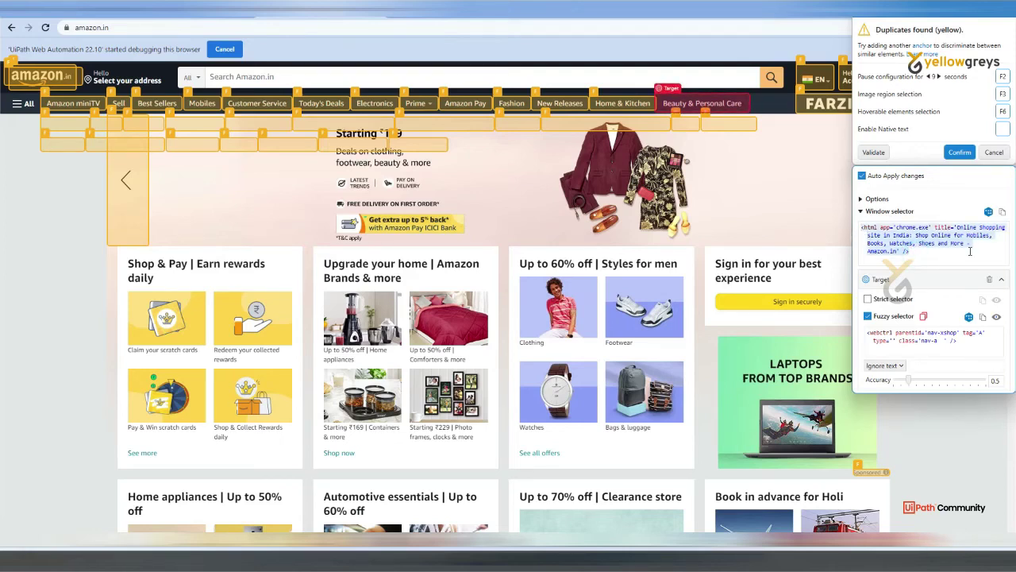
click(879, 249)
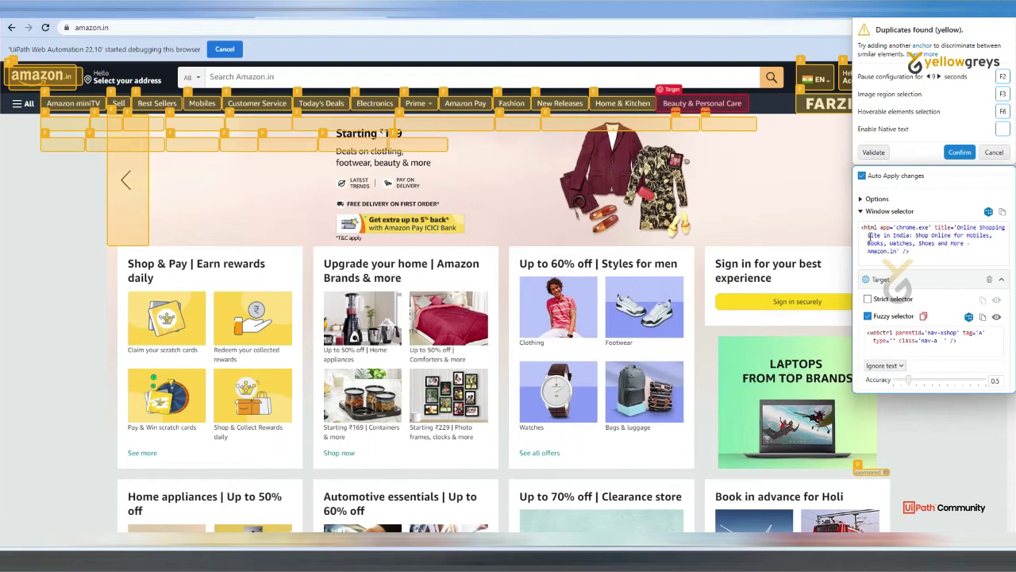
drag(870, 236, 899, 251)
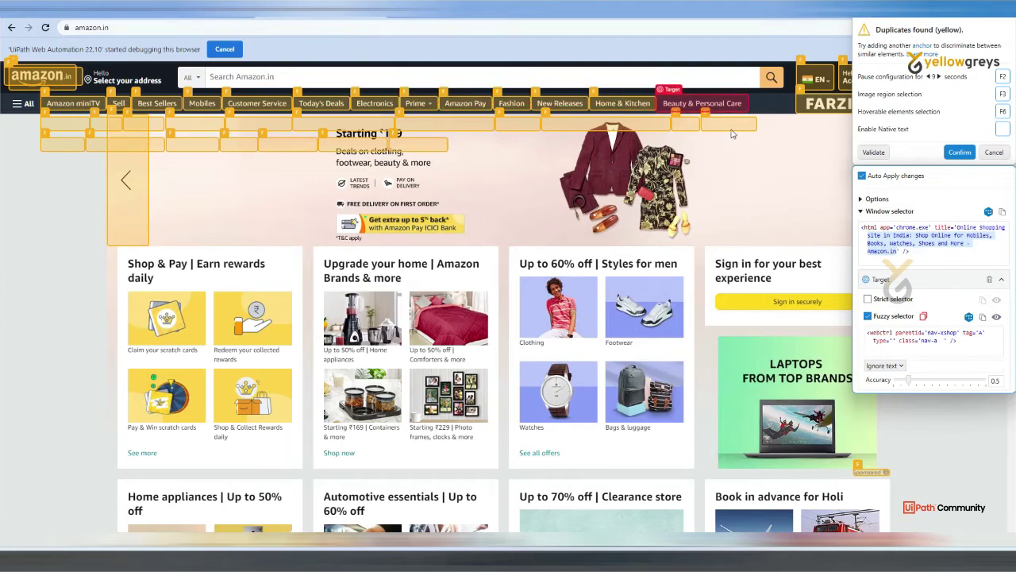
Step: Indicate the Amazon search button as the anchor for the Beauty & Personal Care target and move the selection options clear of it
mouse_move(715, 114)
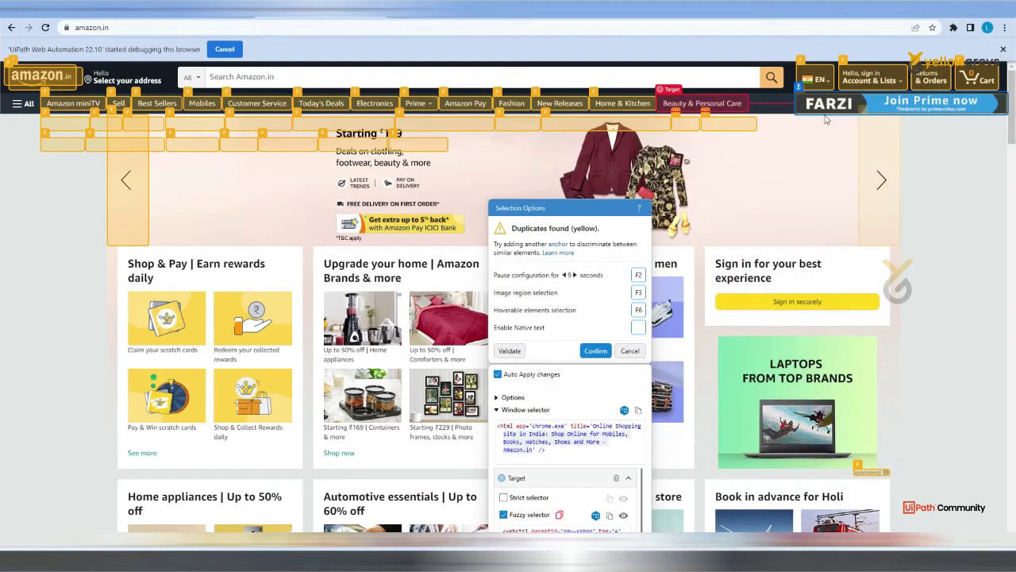
click(776, 83)
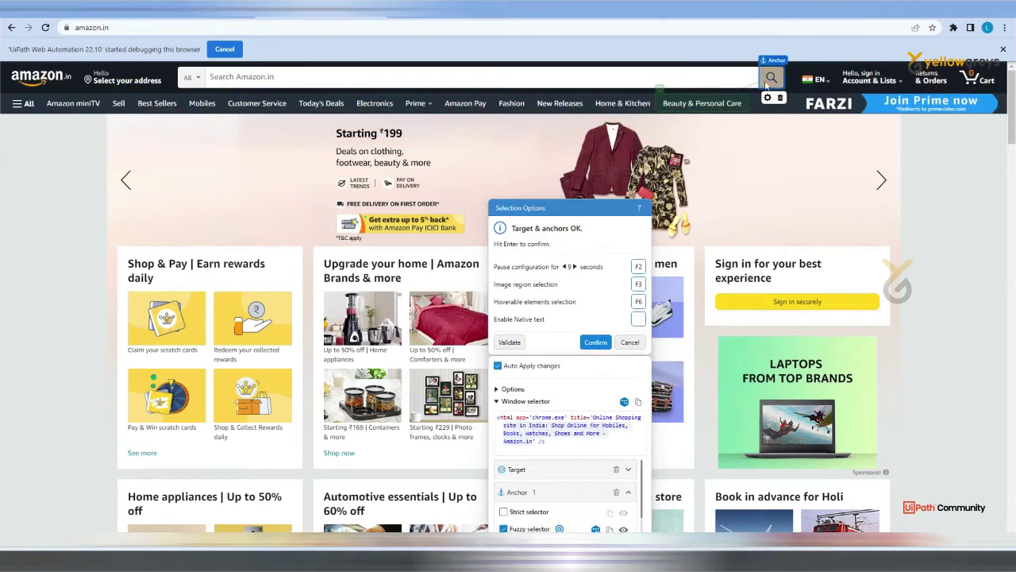
drag(618, 210, 950, 103)
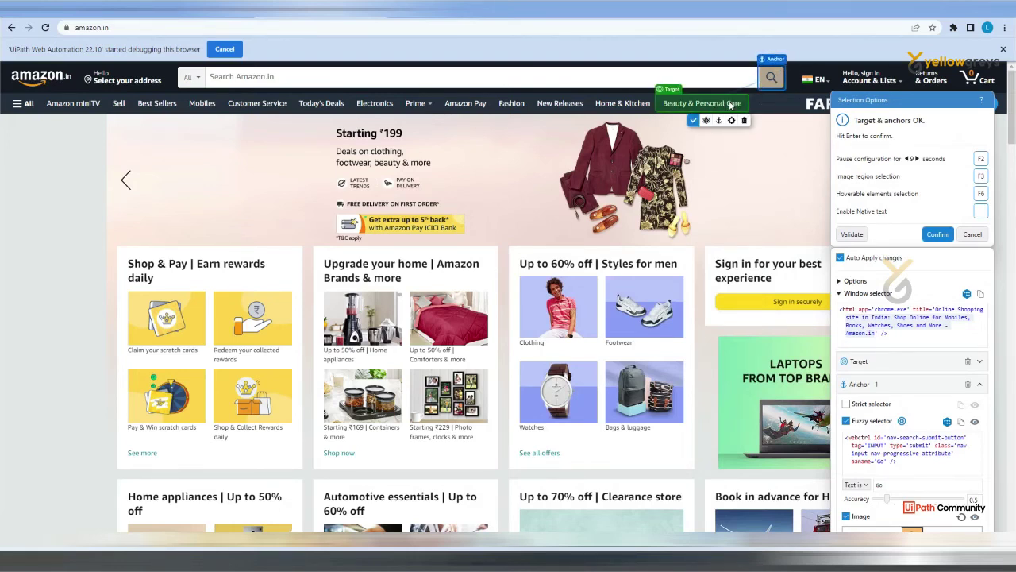
mouse_move(777, 77)
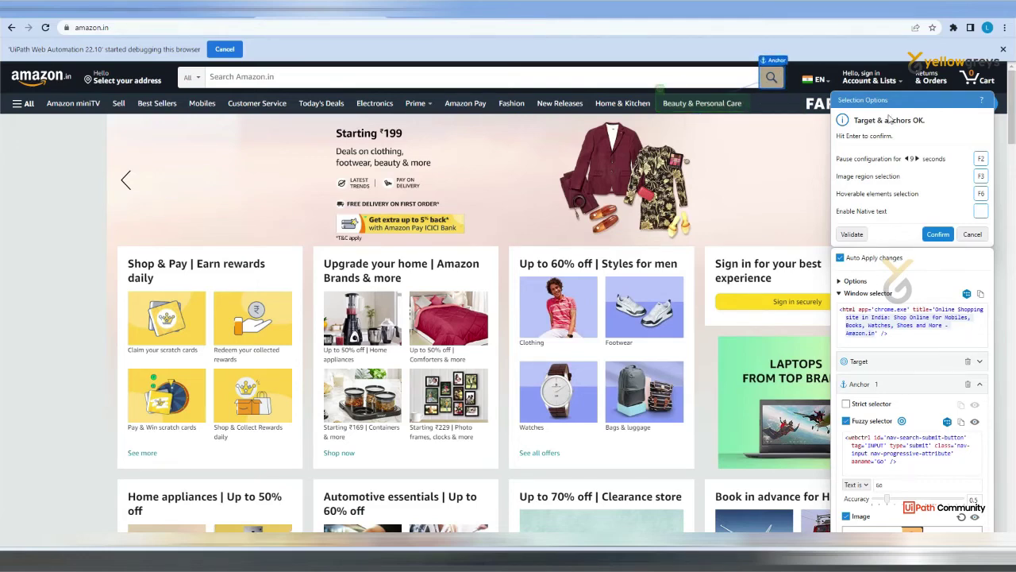
drag(894, 107, 890, 64)
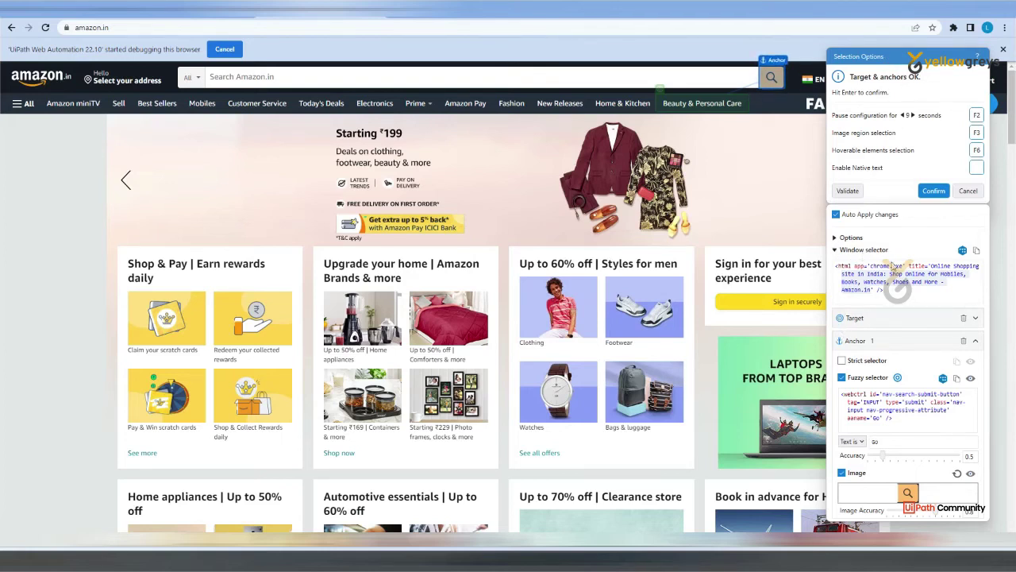
Step: Compare the fuzzy selectors of the Beauty & Personal Care target and its search button anchor
click(976, 319)
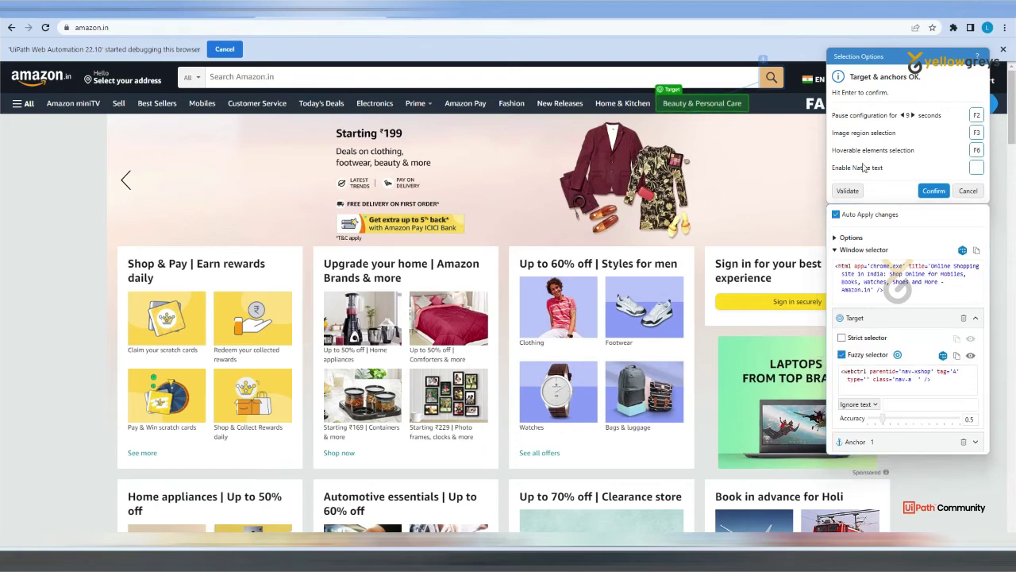
click(975, 442)
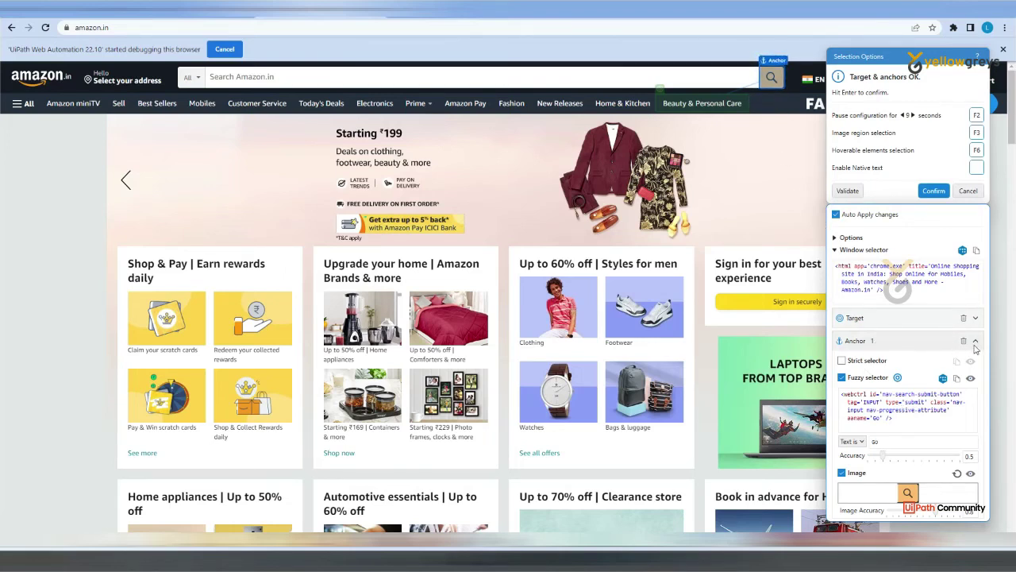
click(976, 318)
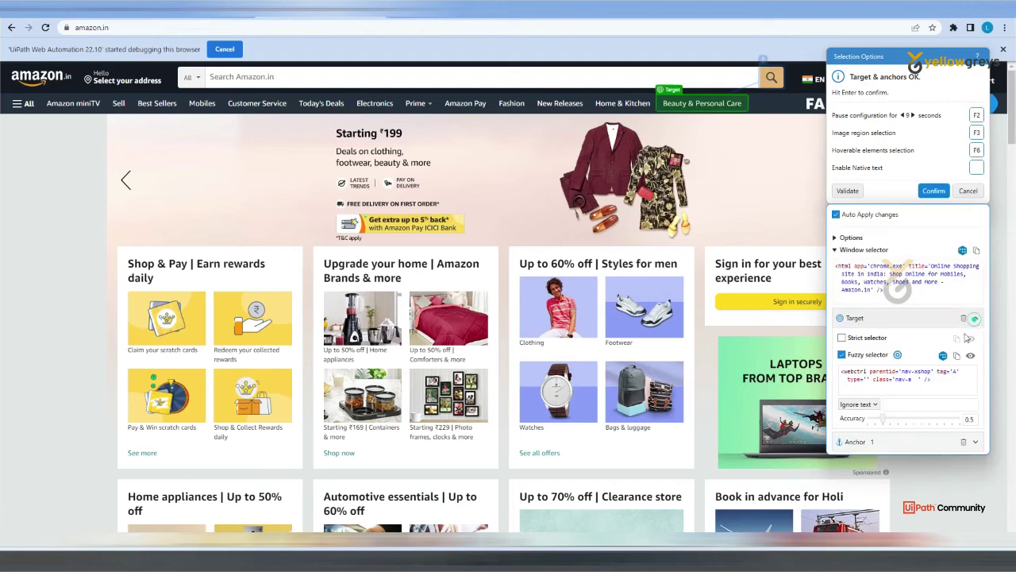
click(918, 380)
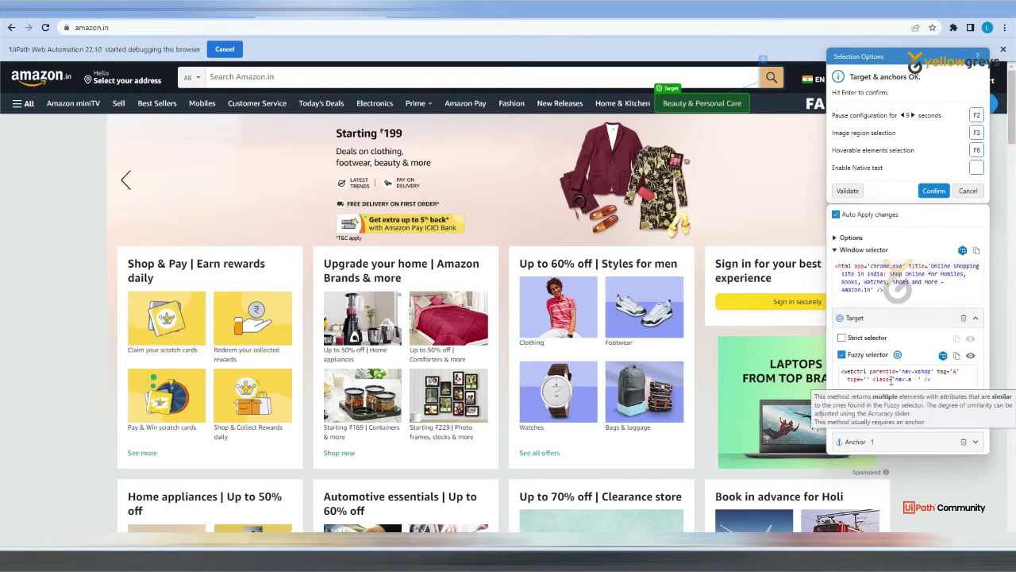
Step: Open the target's fuzzy selector in UI Explorer, maximize it and enlarge the attribute and tree areas to inspect the selector
click(943, 355)
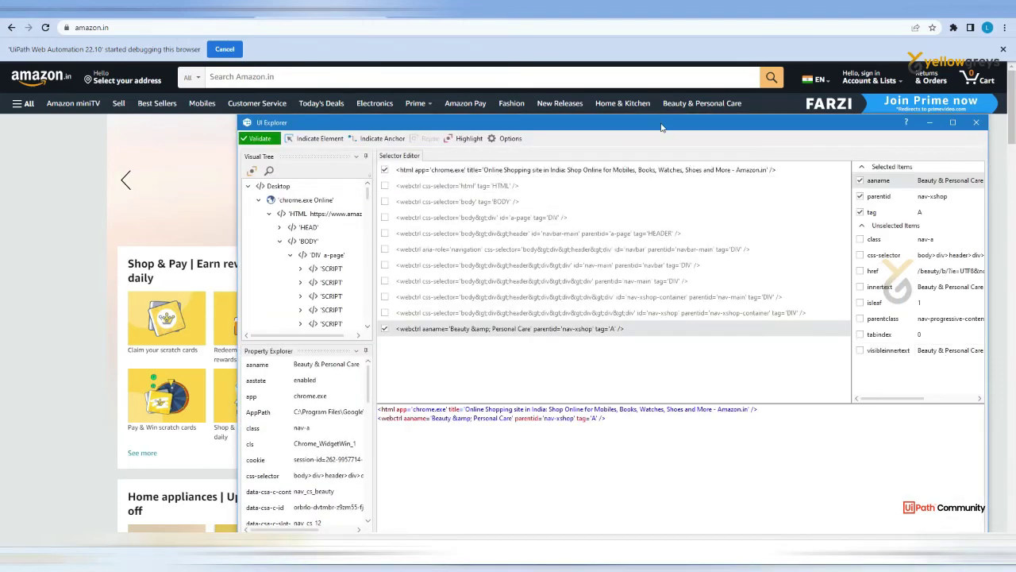
drag(664, 127, 559, 62)
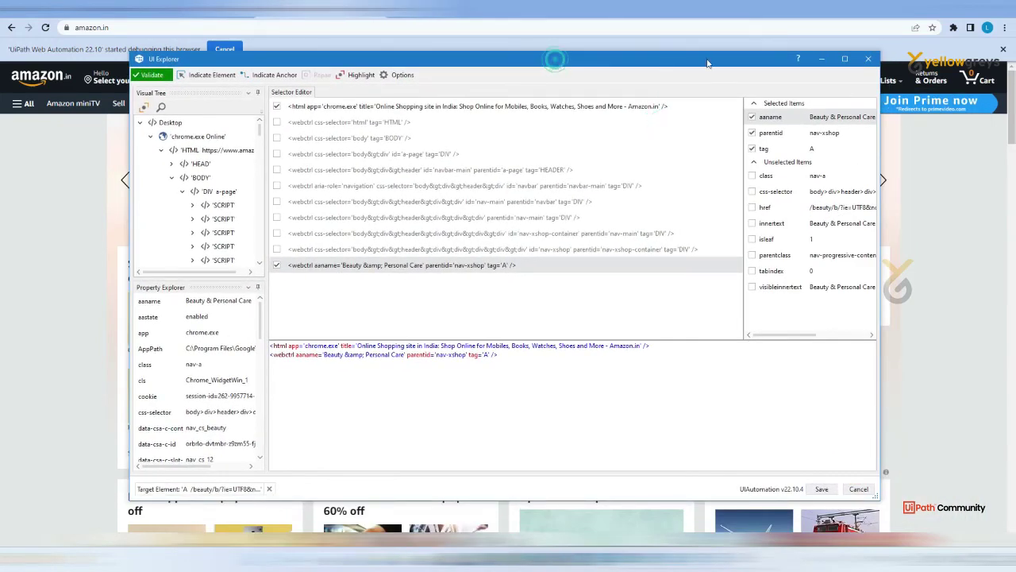
click(844, 59)
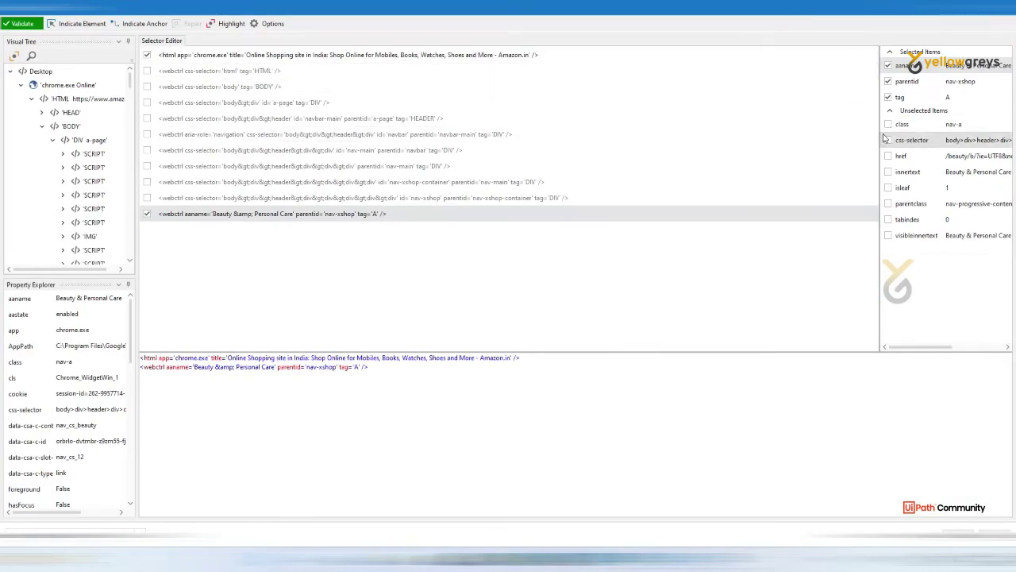
drag(881, 139, 671, 139)
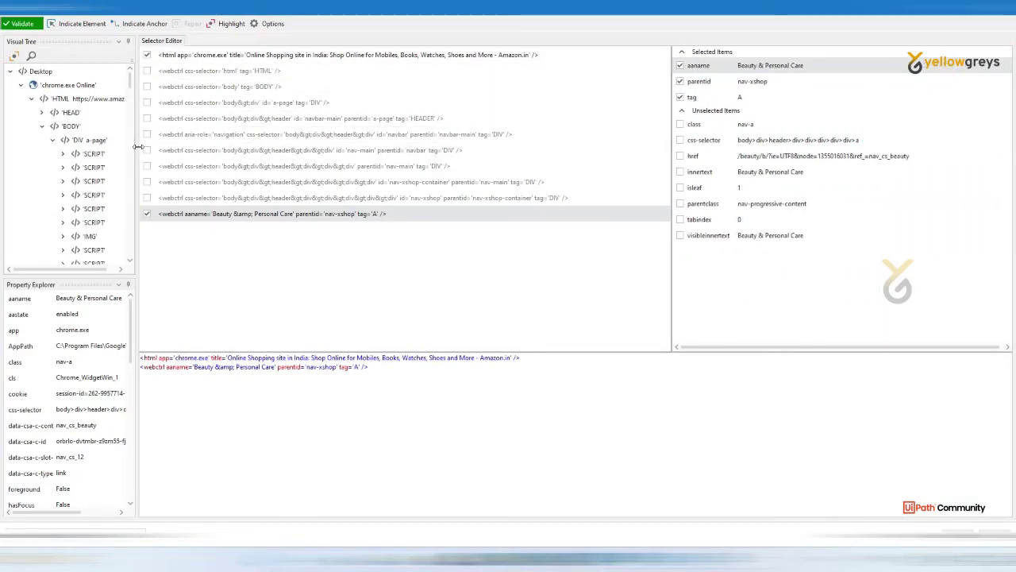
drag(137, 146, 224, 147)
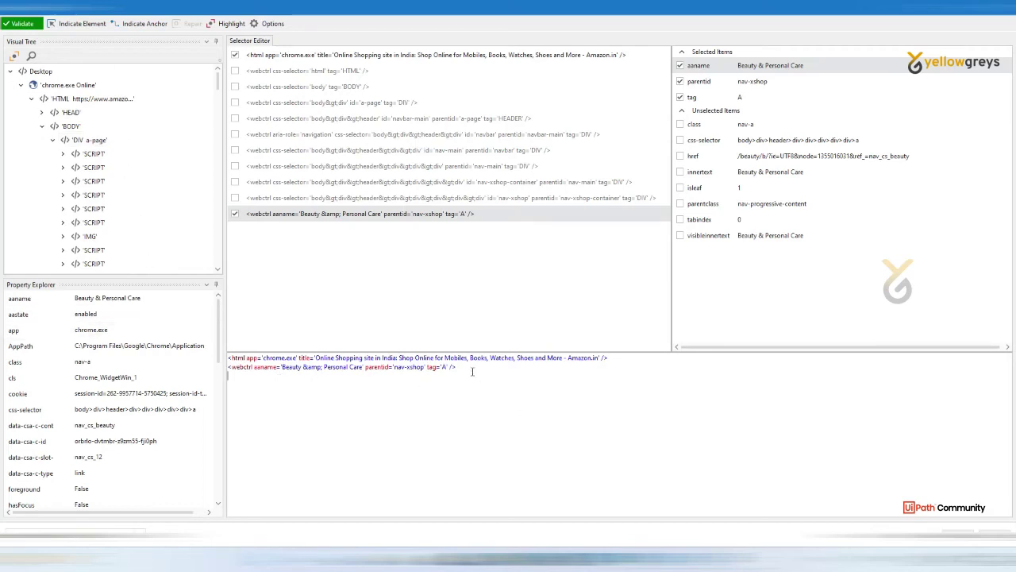
drag(459, 367, 229, 367)
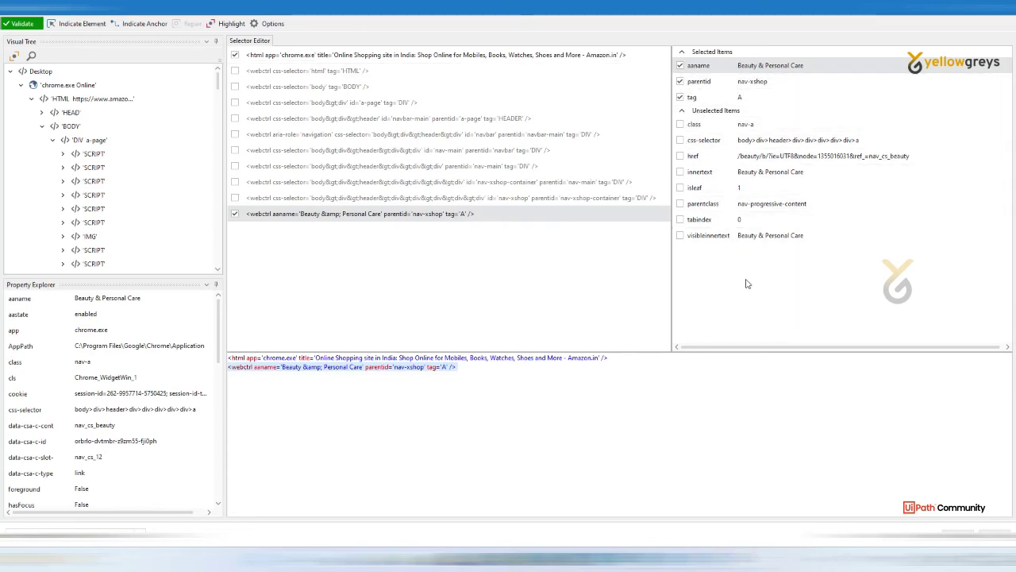
Step: Add the visibleinnertext attribute to the target's selector, validate it and save the edited selector
click(680, 239)
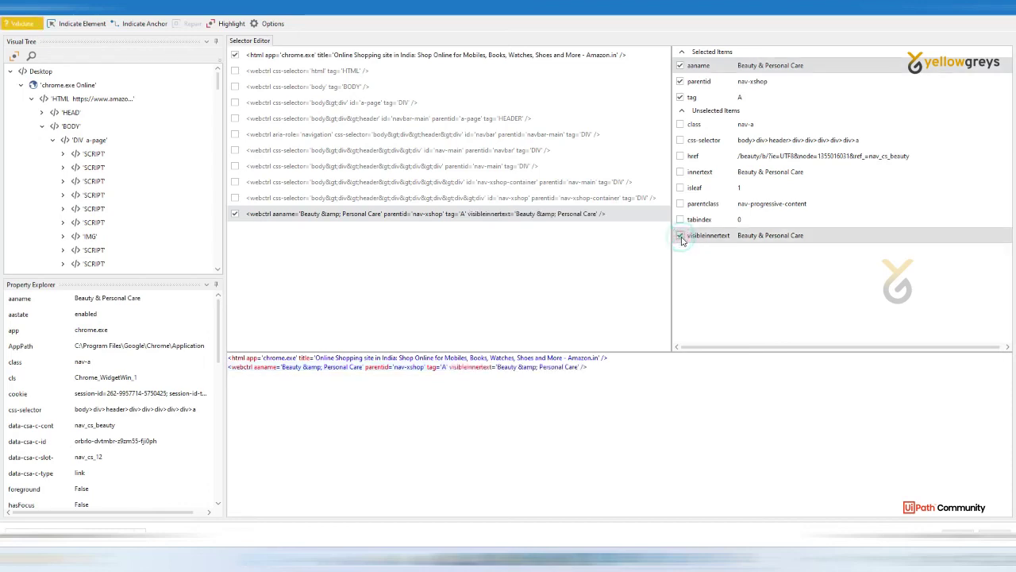
click(32, 27)
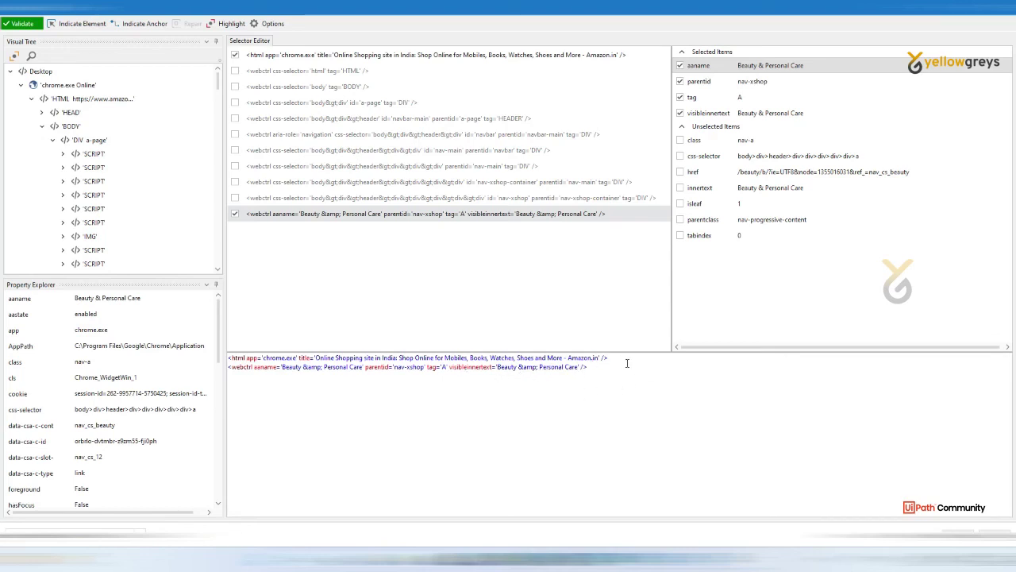
drag(604, 367, 229, 368)
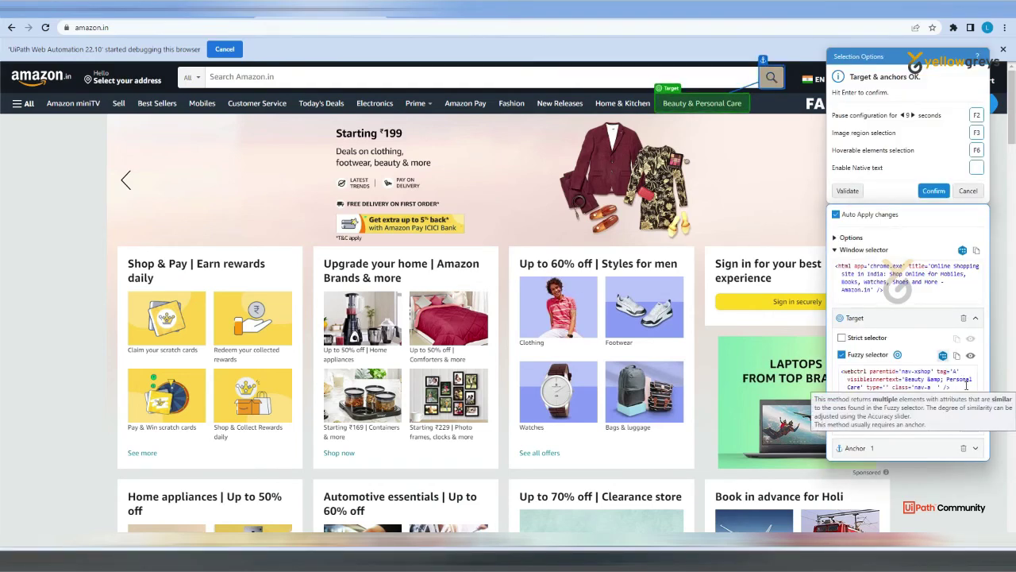
Step: Confirm the target and anchor selection for the Get Text activity and select that activity in the workflow
mouse_move(699, 107)
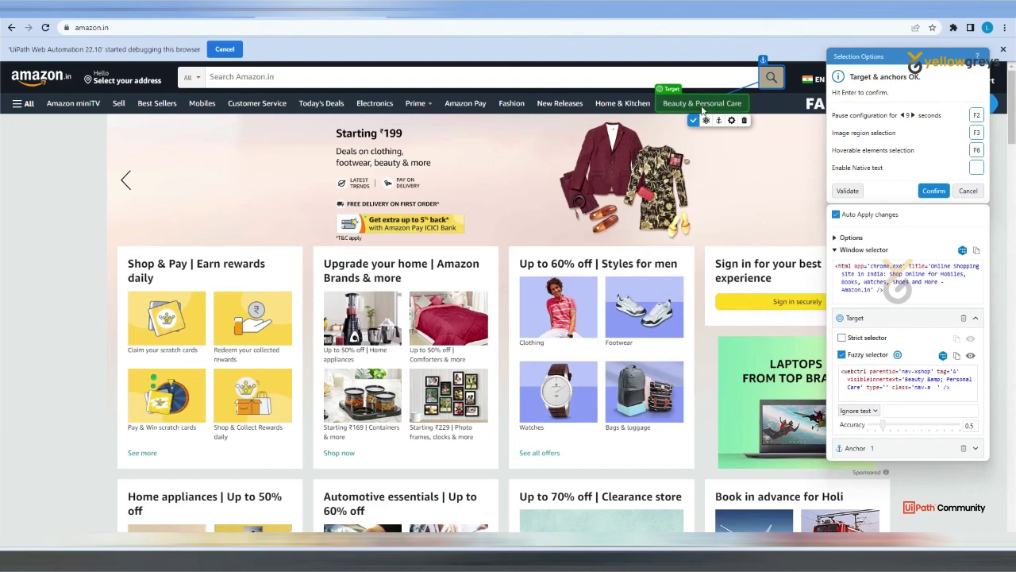
click(932, 191)
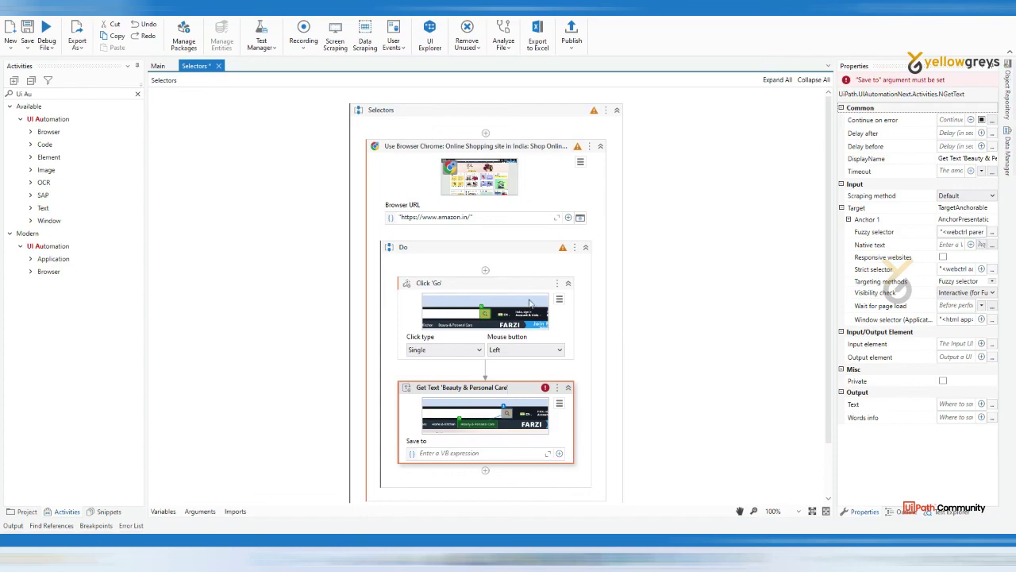
click(508, 389)
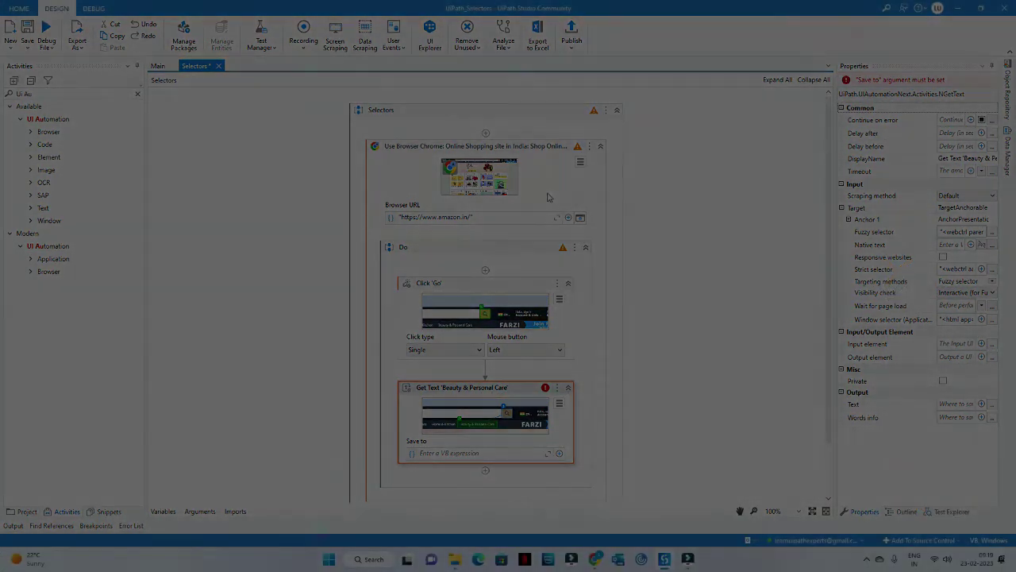